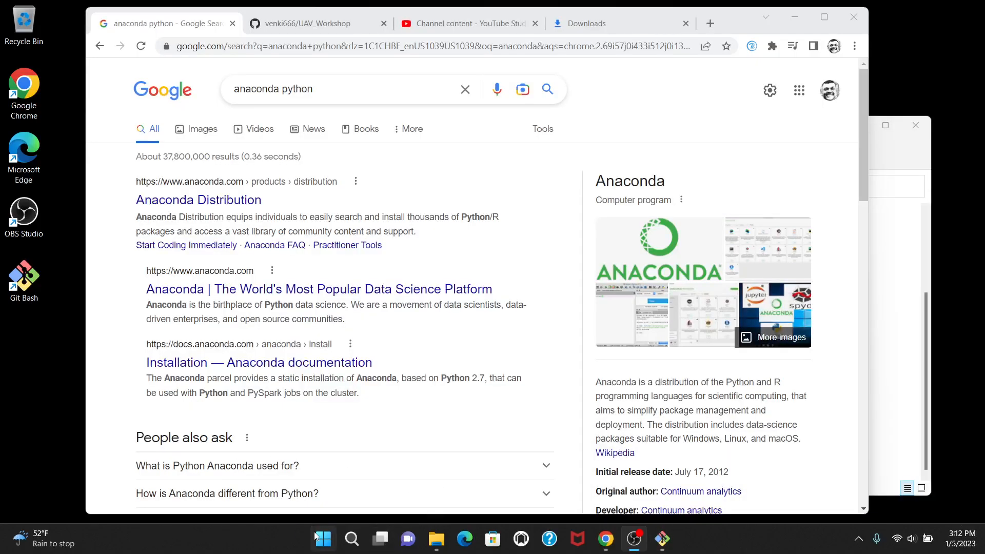
Open a Command Prompt and check the installed Python version with python --version
left_click(324, 540)
type("cmd")
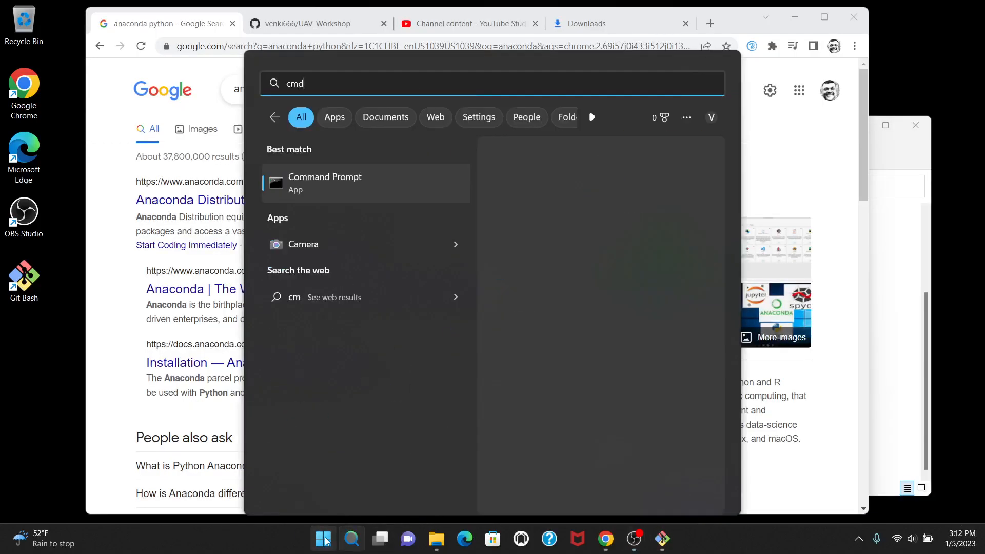
key("Return")
left_click(284, 319)
type("pytho")
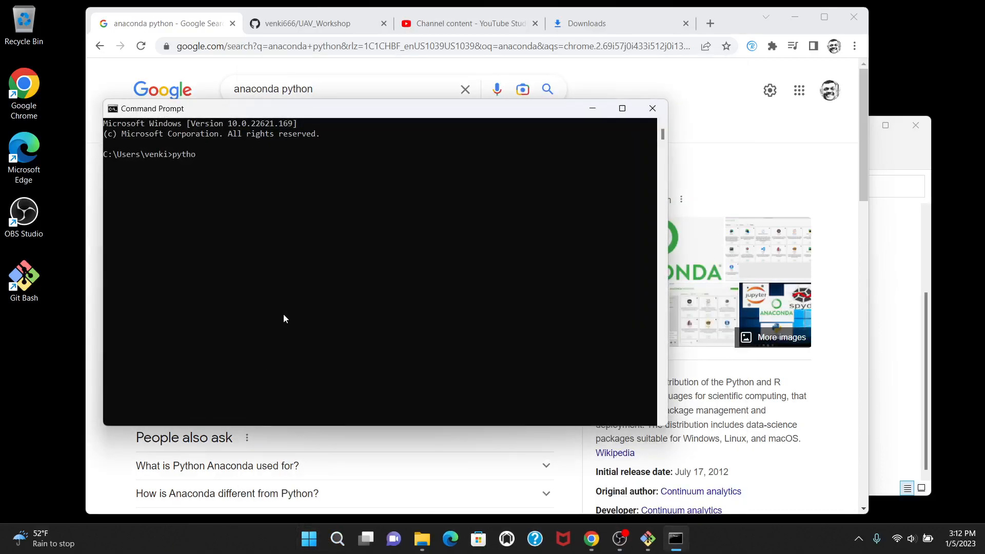
type("n --version")
key("Return")
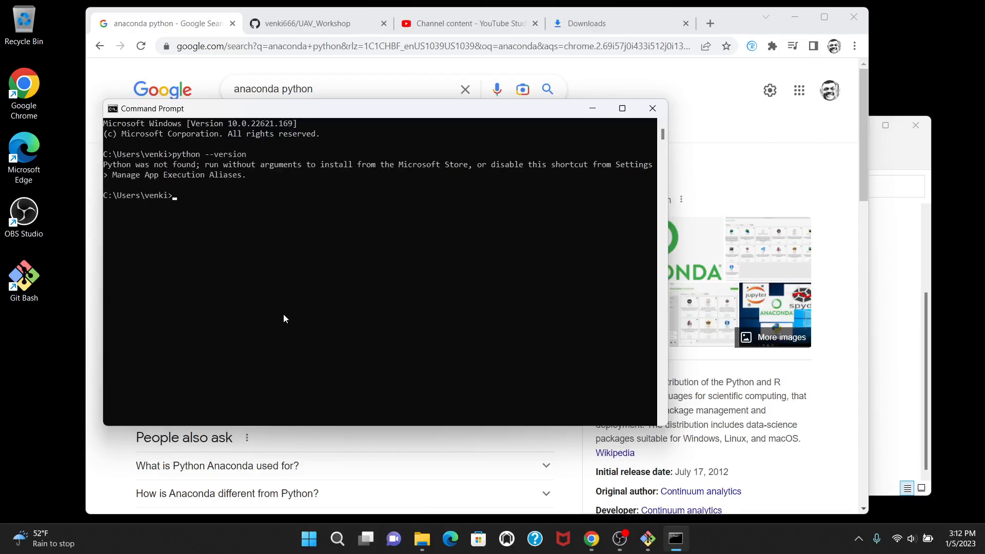
Check for a Python 3 installation by running python3 --version in the Command Prompt
left_click(260, 277)
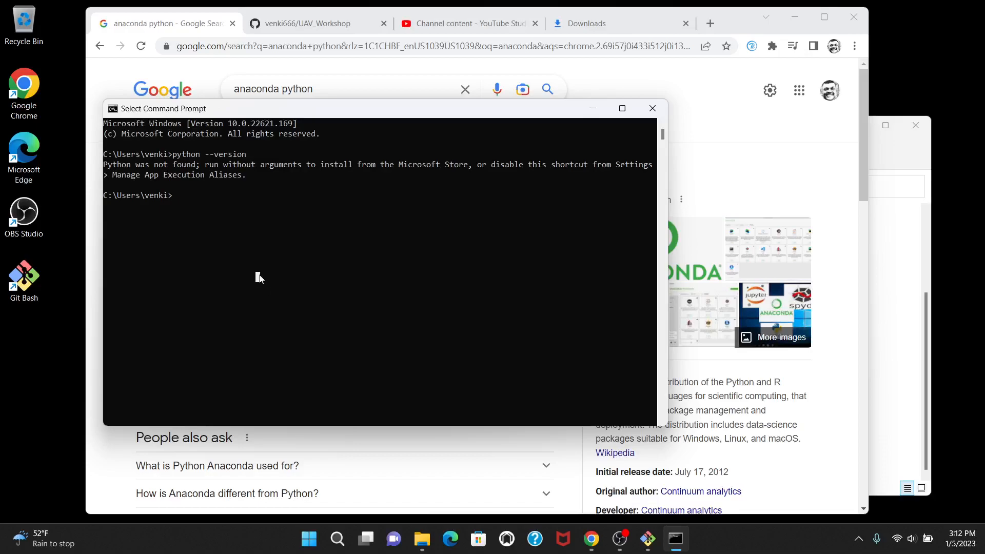
left_click_drag(174, 157, 252, 163)
left_click(277, 238)
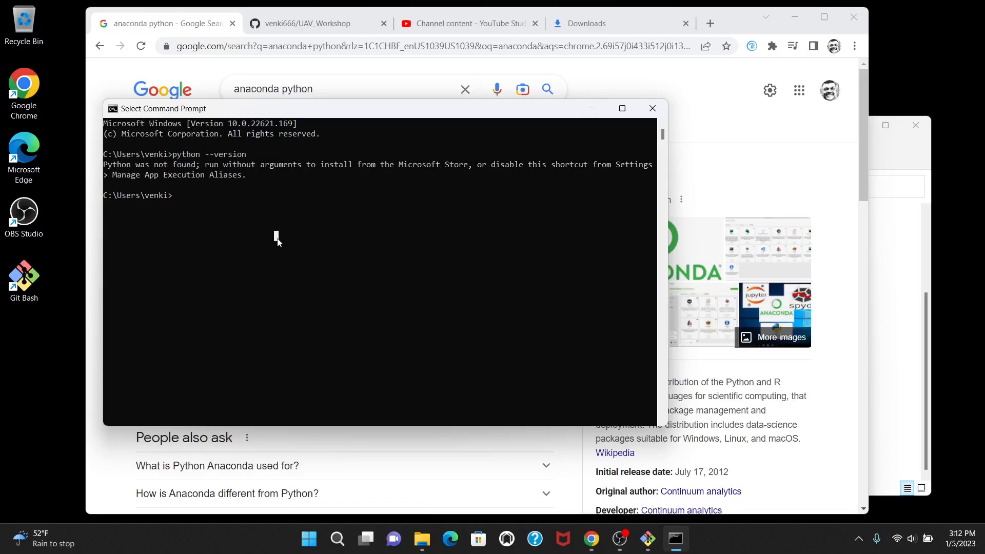
right_click(277, 196)
key("Left")
key("Left")
key("Left")
type("3")
key("Return")
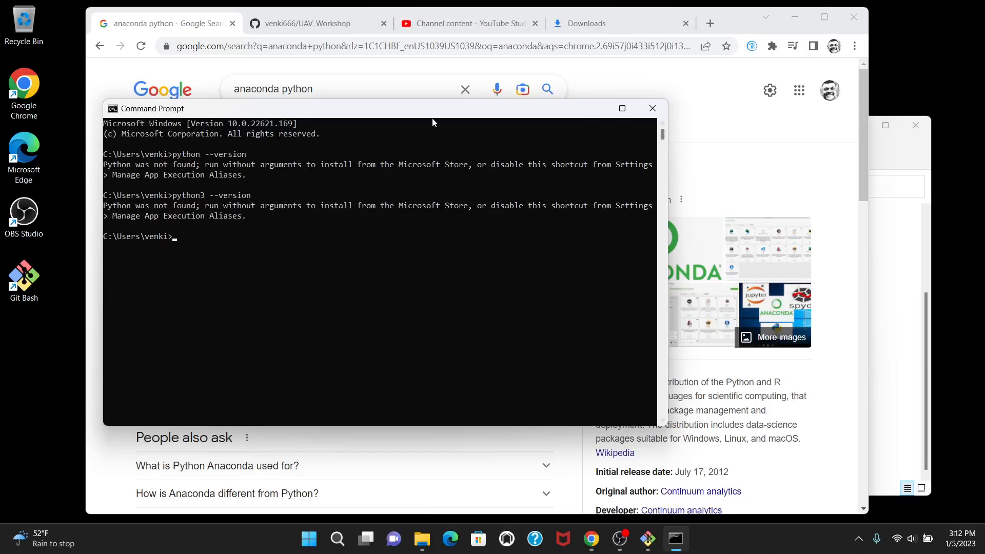
Switch to Chrome, search Google for "pyhton for windows" in a new tab and open the Python Releases for Windows page
left_click_drag(427, 113, 692, 174)
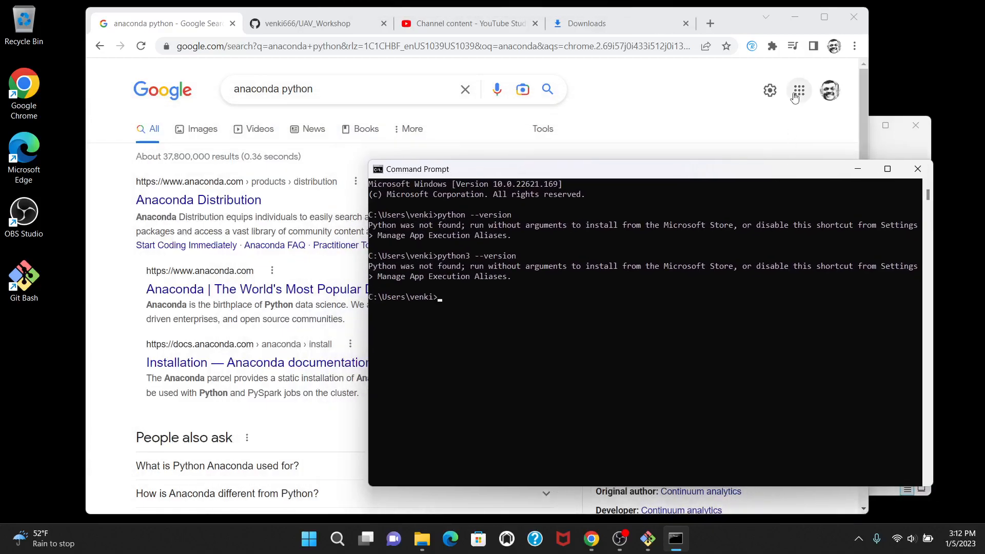
left_click(676, 114)
left_click(710, 23)
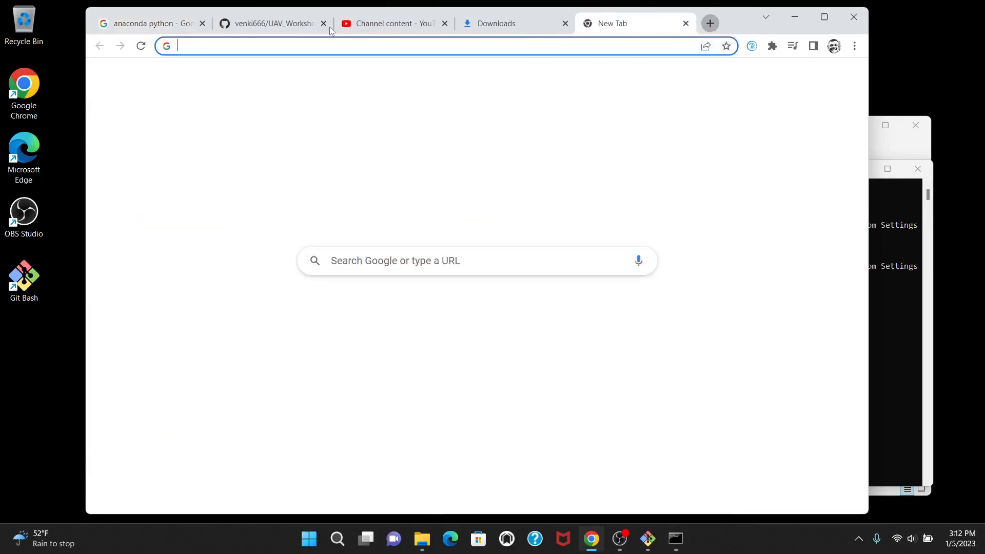
left_click(390, 263)
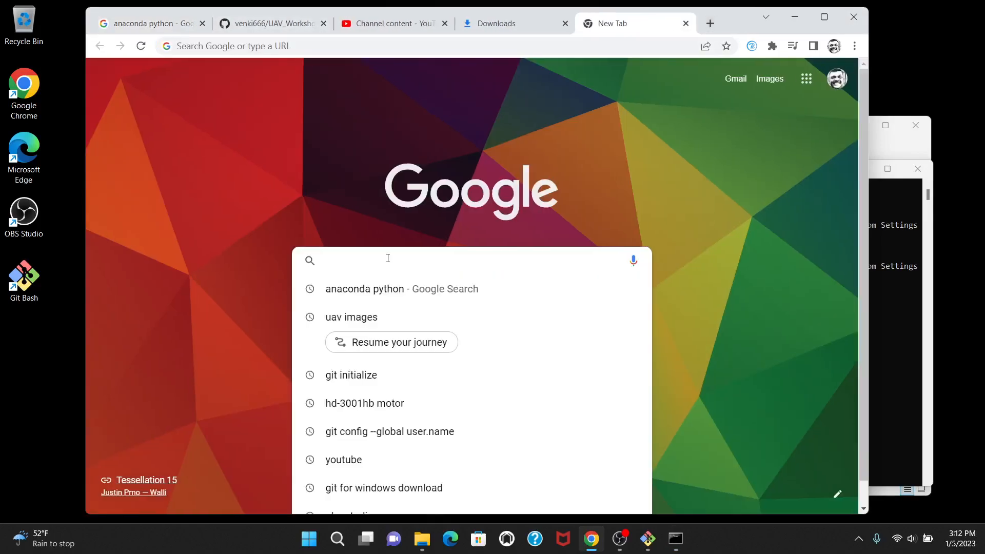
type("pyhton for windows")
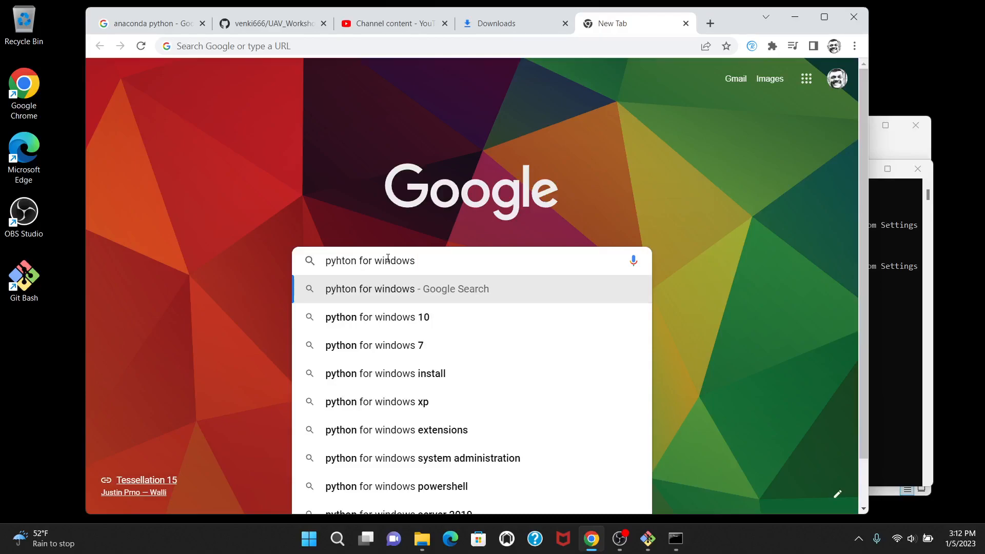
key("Return")
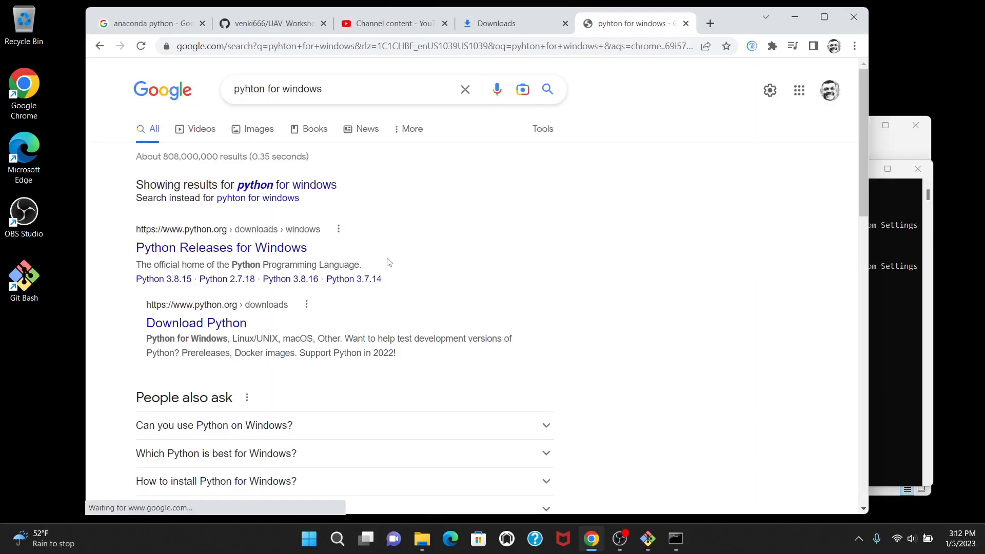
left_click(220, 248)
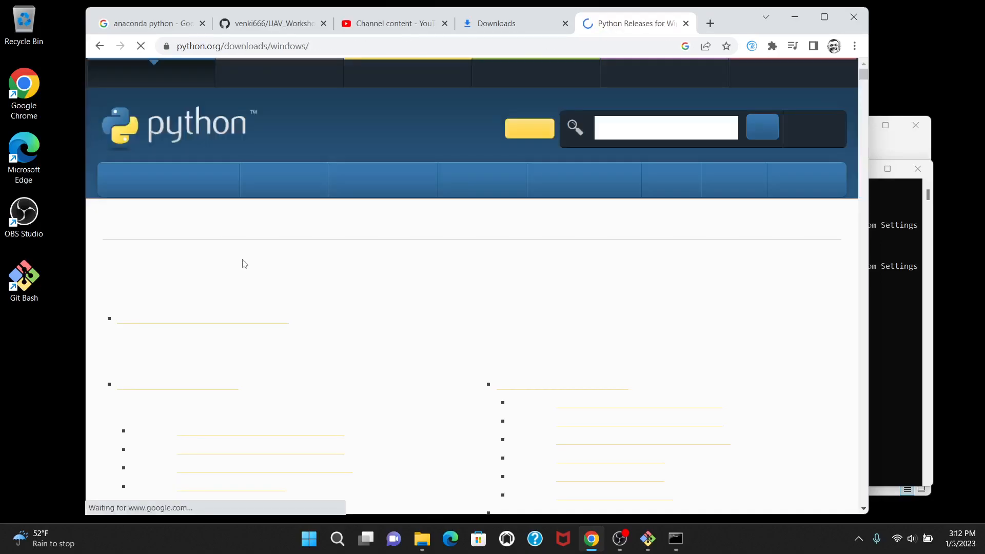
Examine the latest Python 3 release and the lists of stable and pre-release Windows versions
scroll(370, 265, "down", 3)
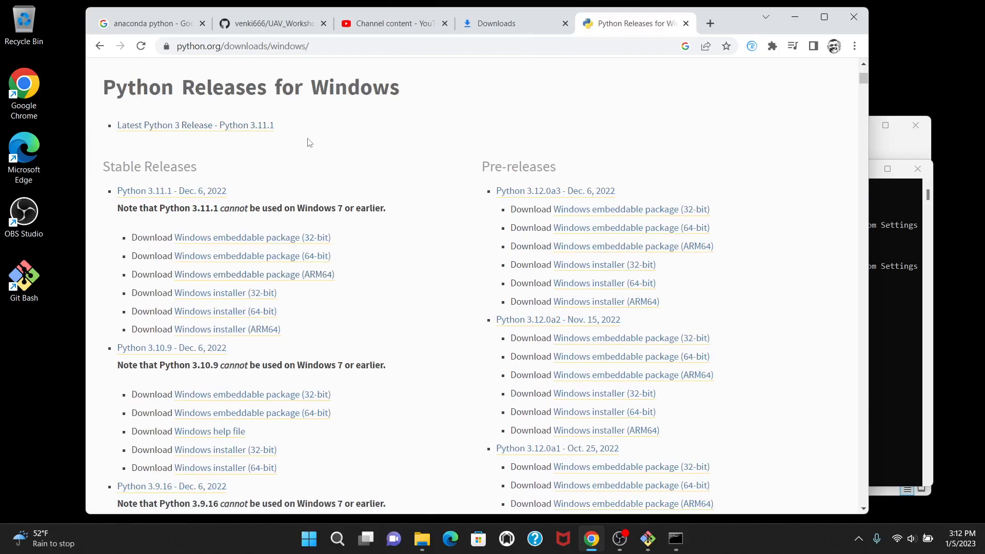
left_click_drag(303, 135, 218, 135)
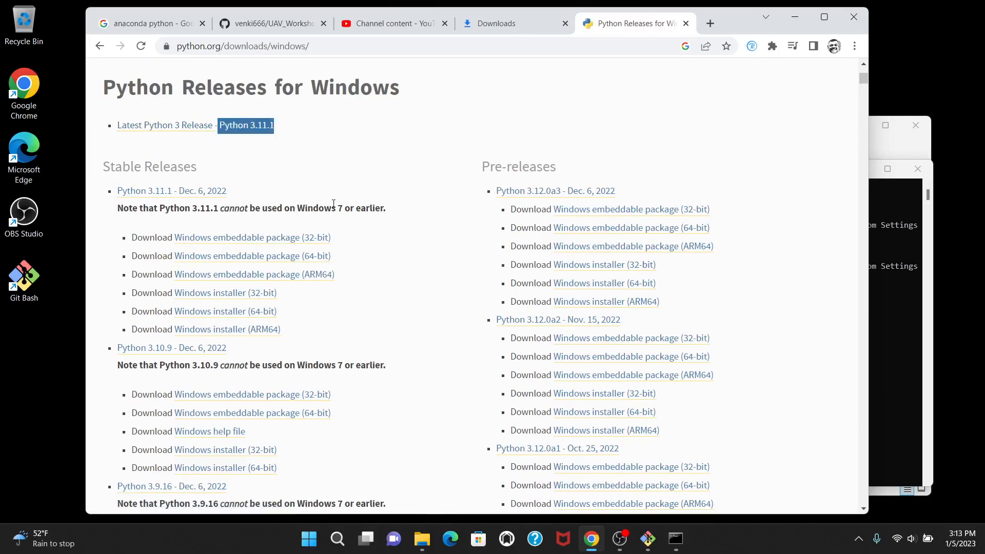
scroll(471, 275, "down", 20)
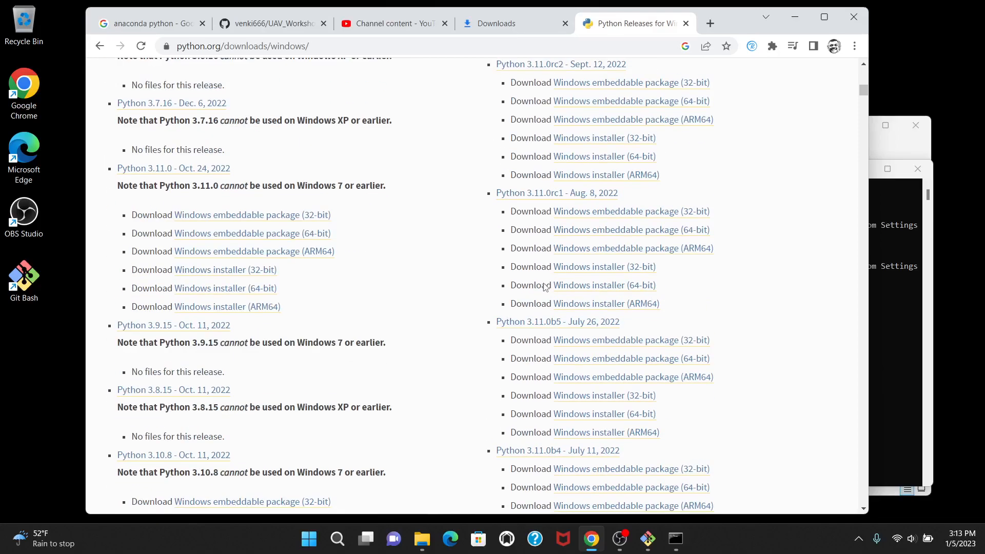
scroll(580, 371, "down", 20)
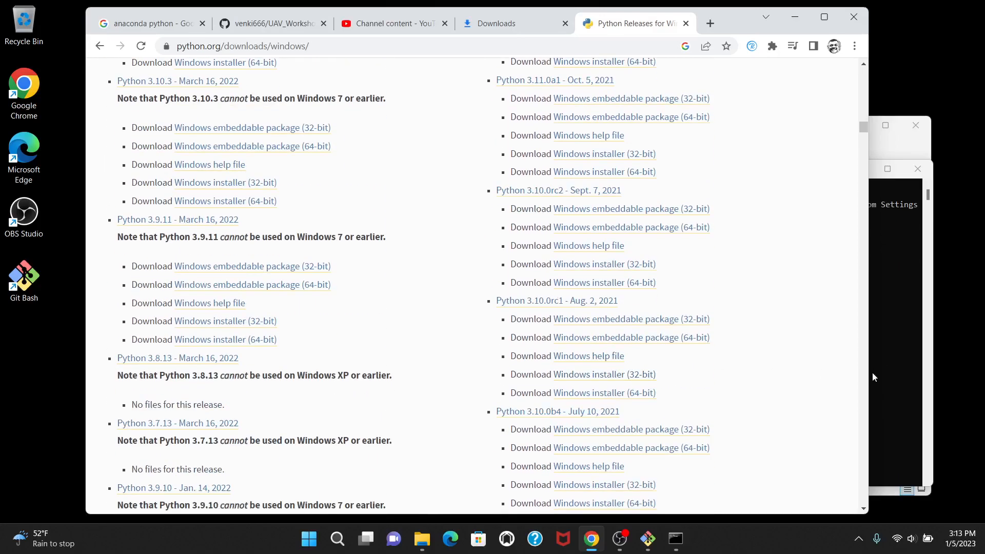
scroll(756, 329, "down", 10)
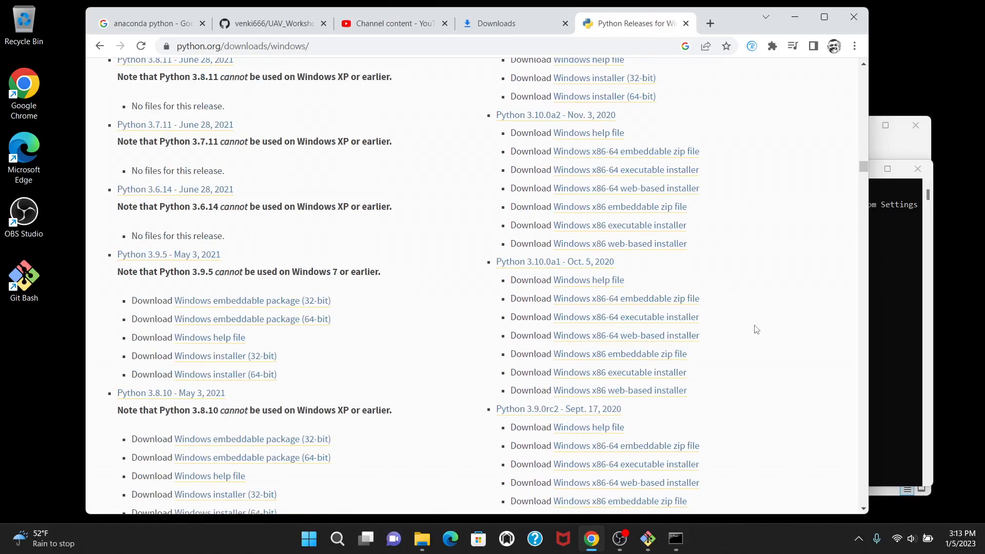
scroll(756, 330, "down", 10)
scroll(756, 325, "up", 6)
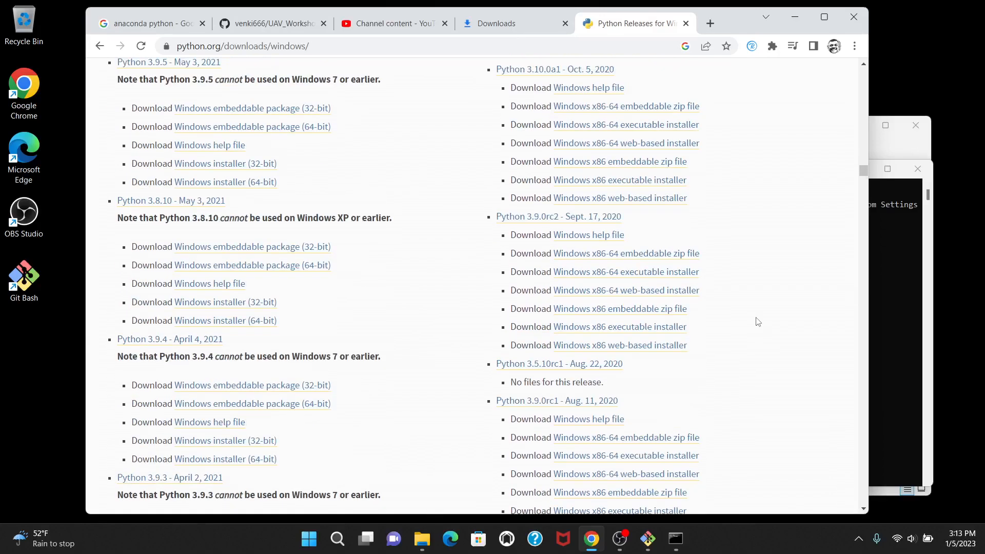
scroll(758, 322, "up", 20)
scroll(459, 156, "up", 15)
scroll(395, 169, "up", 15)
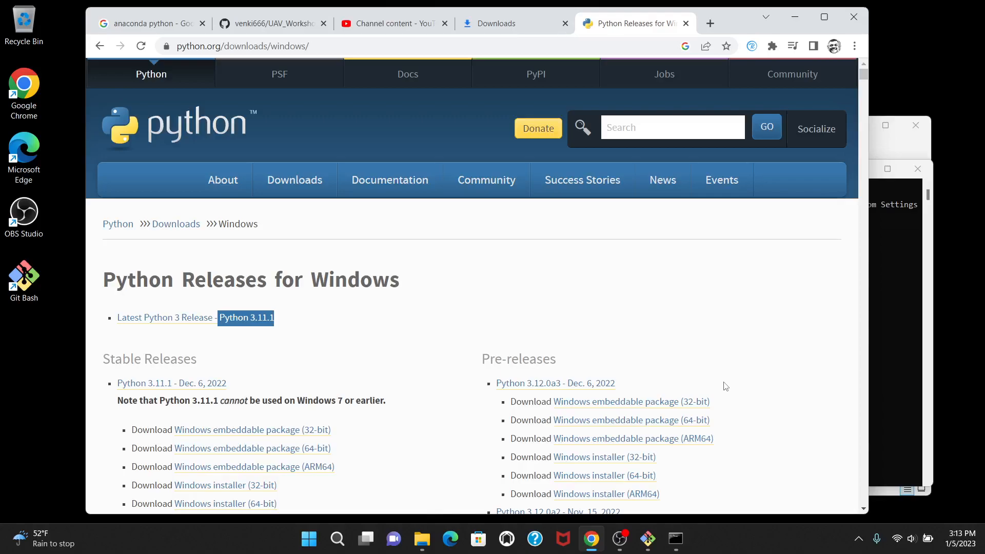
Open the Anaconda Distribution page from the anaconda python search results and download the Windows Python 3.9 64-bit graphical installer
left_click(137, 26)
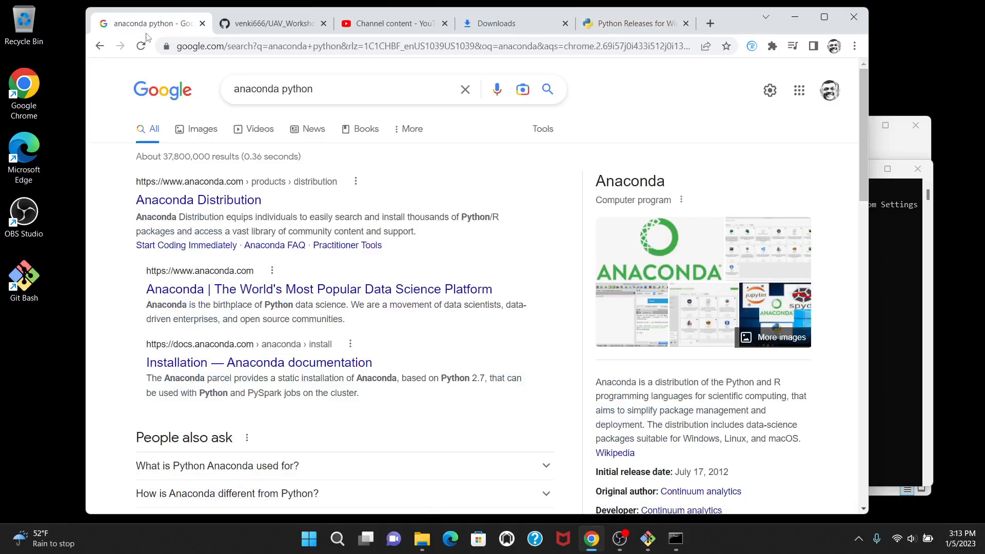
left_click(219, 200)
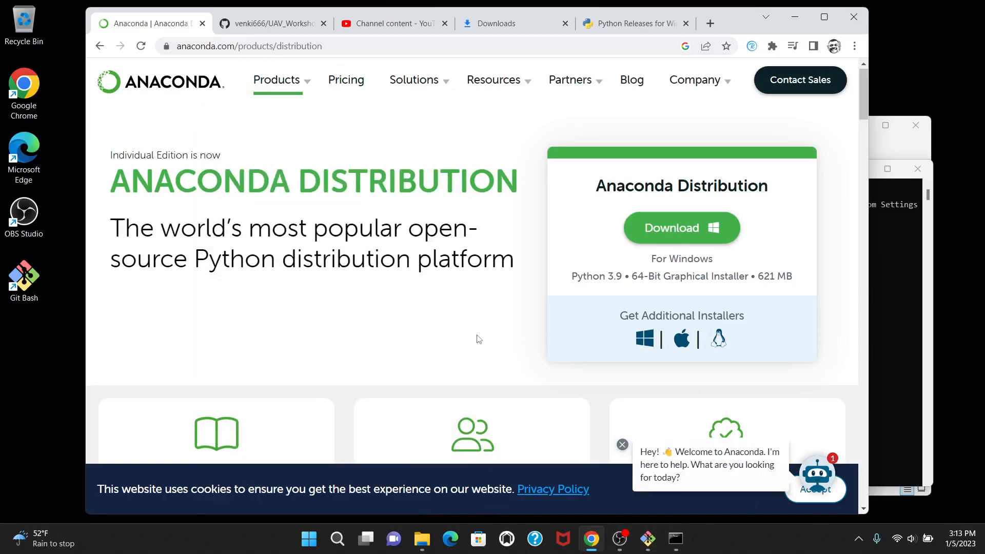
scroll(479, 339, "down", 1)
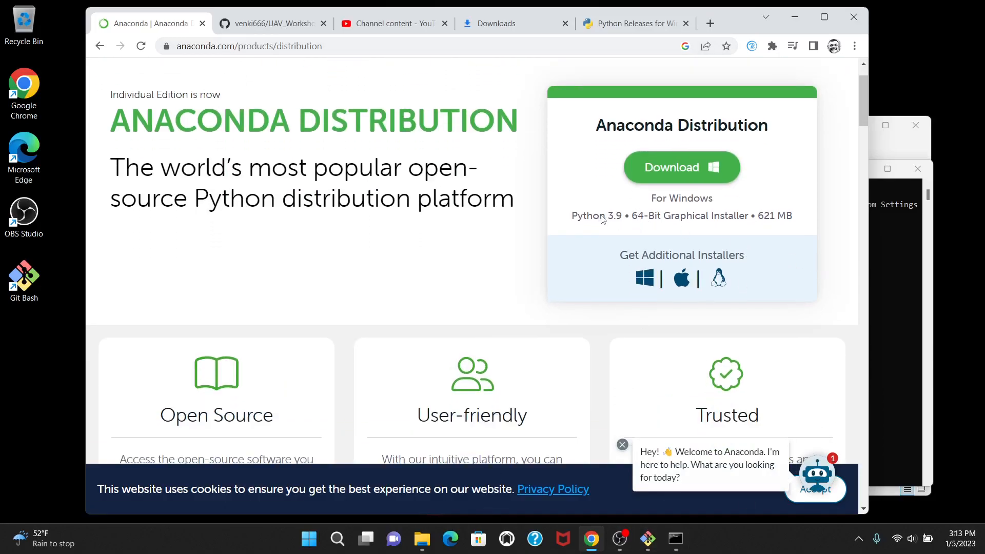
left_click_drag(620, 219, 570, 218)
left_click(663, 177)
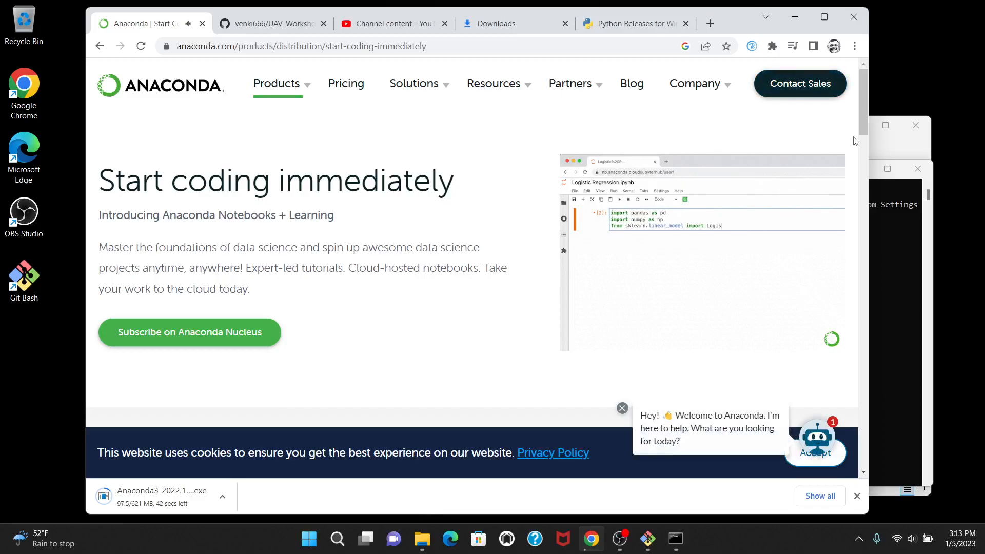
Look through the Start coding immediately page and return to the Anaconda Distribution page
mouse_move(308, 90)
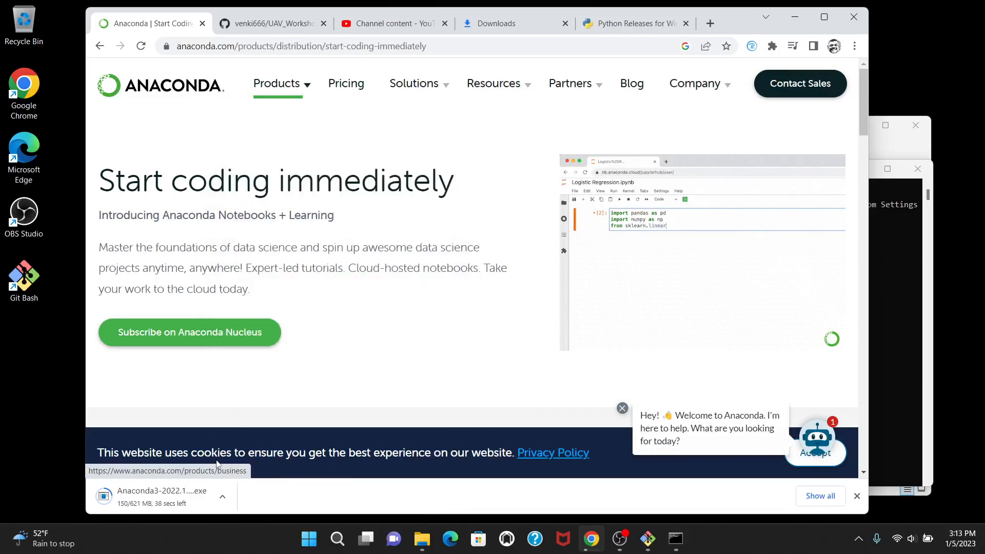
scroll(378, 267, "down", 8)
scroll(368, 249, "up", 1)
scroll(366, 248, "up", 7)
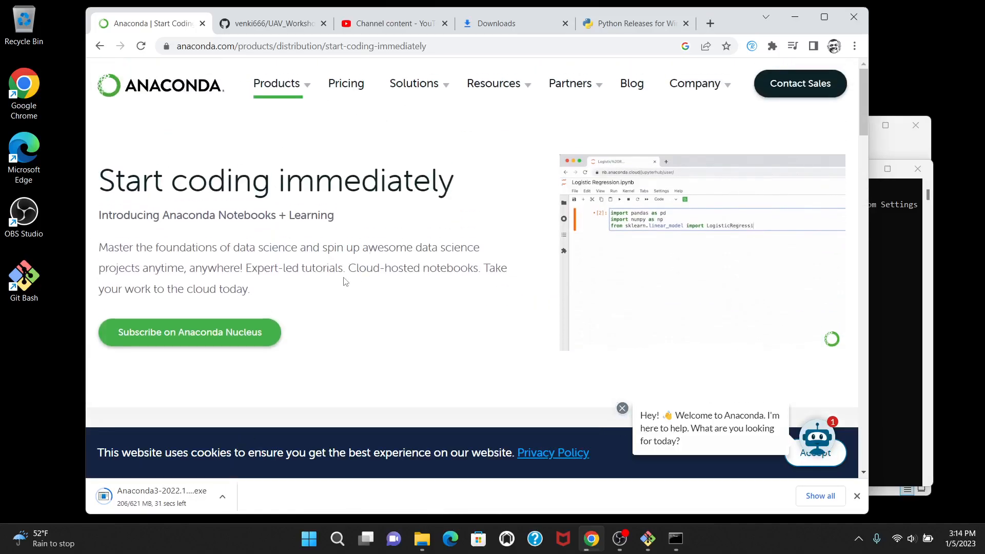
scroll(762, 162, "down", 6)
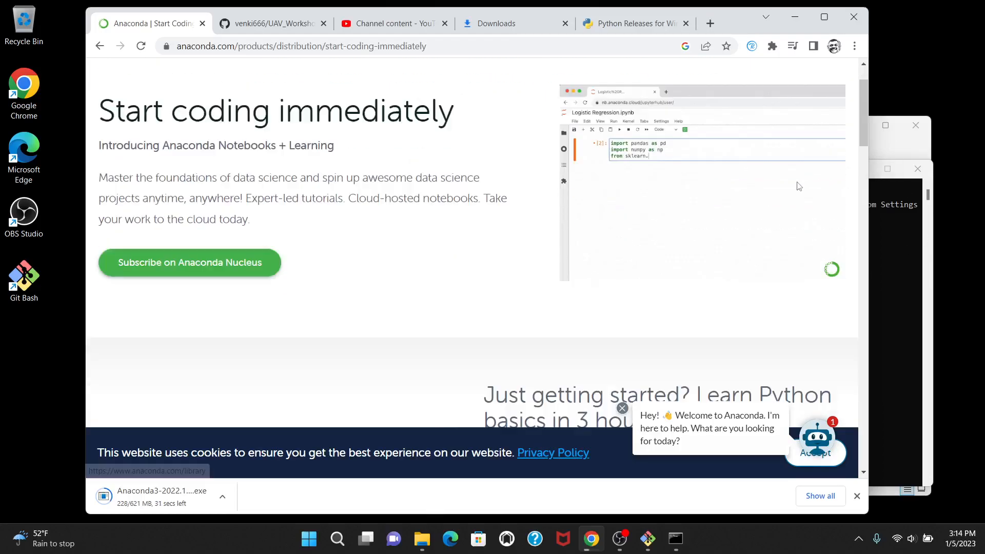
scroll(763, 162, "down", 10)
scroll(752, 183, "up", 15)
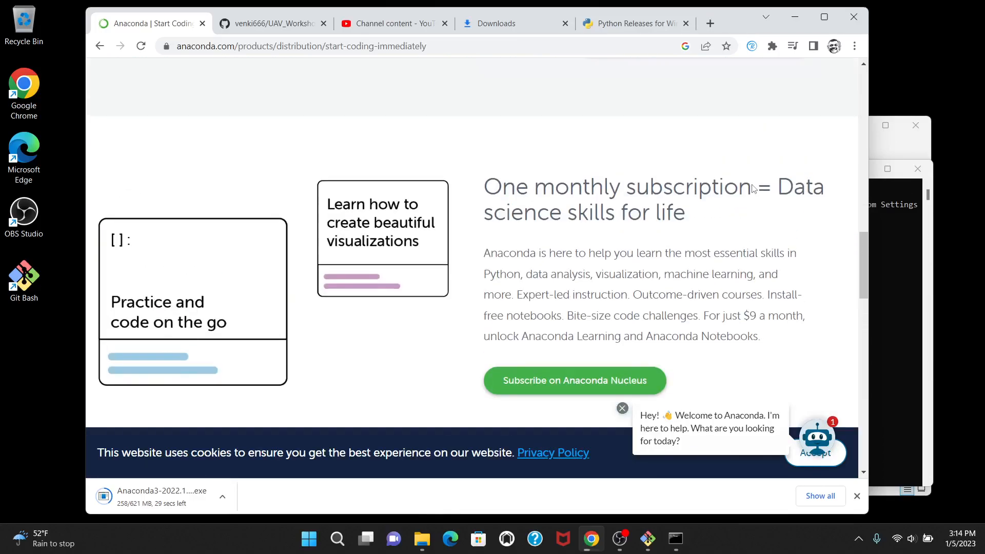
scroll(753, 188, "up", 6)
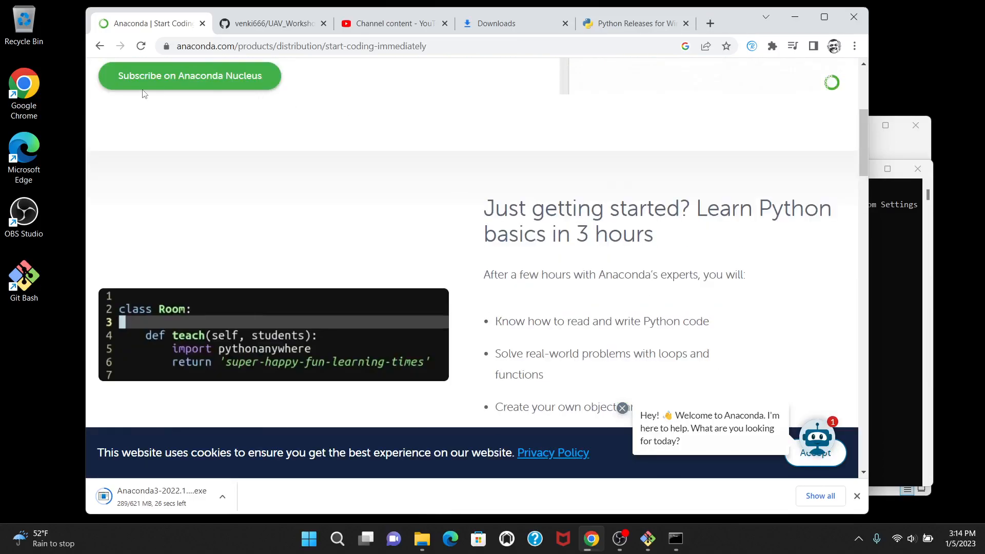
left_click(101, 45)
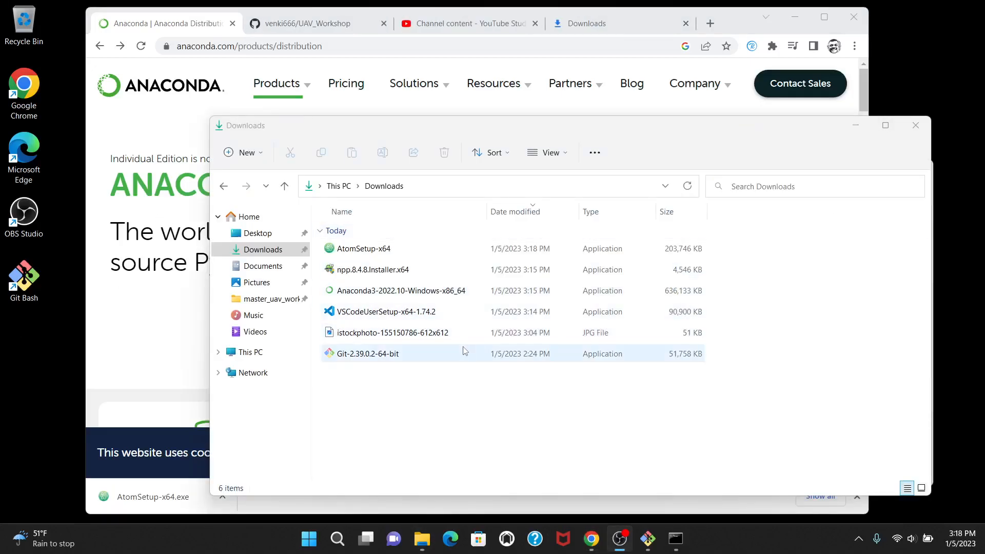
Launch the Anaconda3-2022.10-Windows-x86_64 installer from the Downloads folder and accept its license agreement
double_click(388, 299)
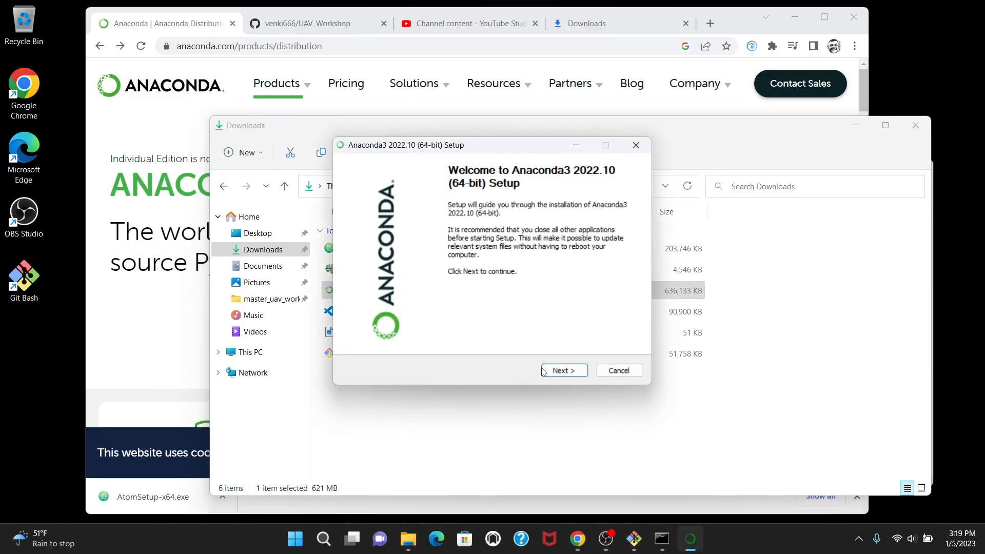
left_click(576, 373)
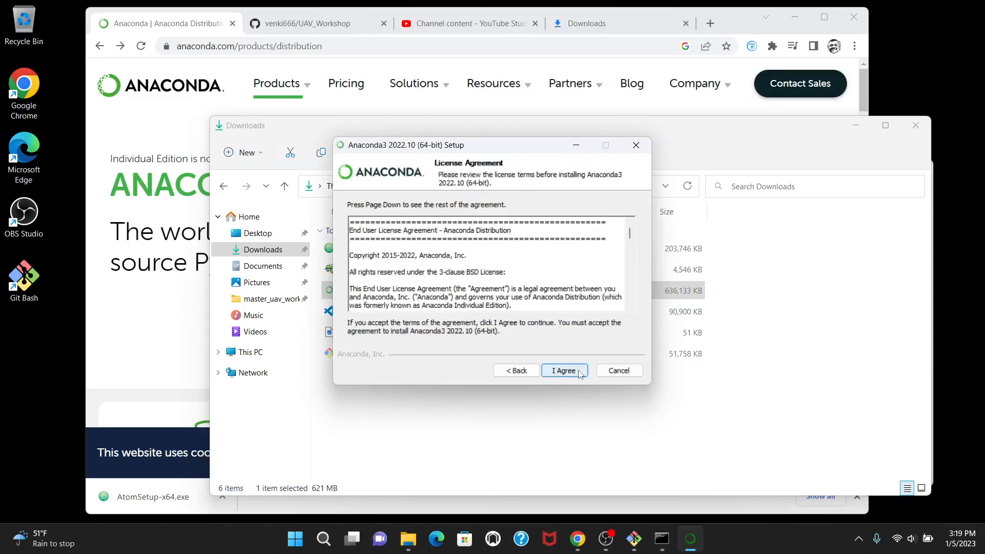
left_click(564, 371)
Install Anaconda3 for All Users in C:\ProgramData\Anaconda3, registered as the system Python 3.9
left_click(371, 270)
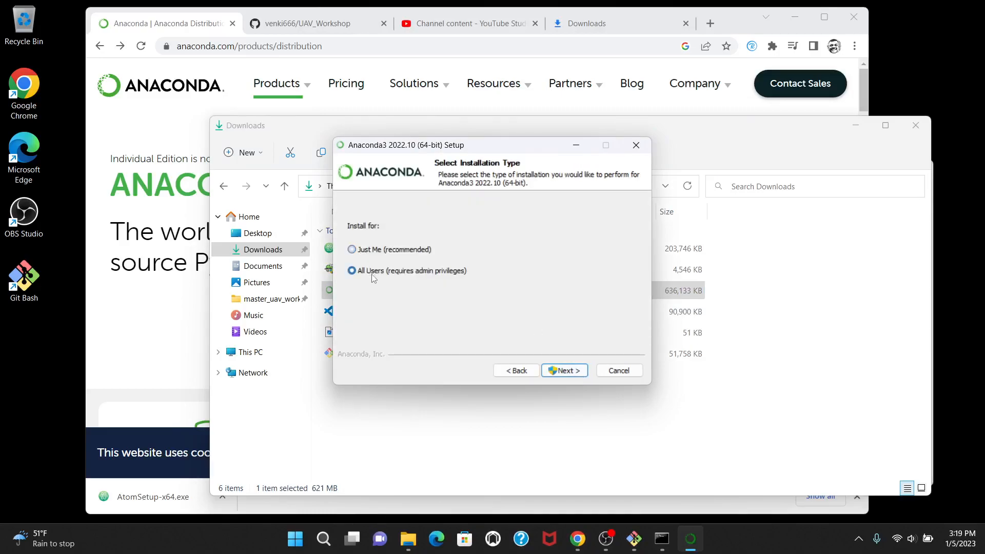
left_click(575, 374)
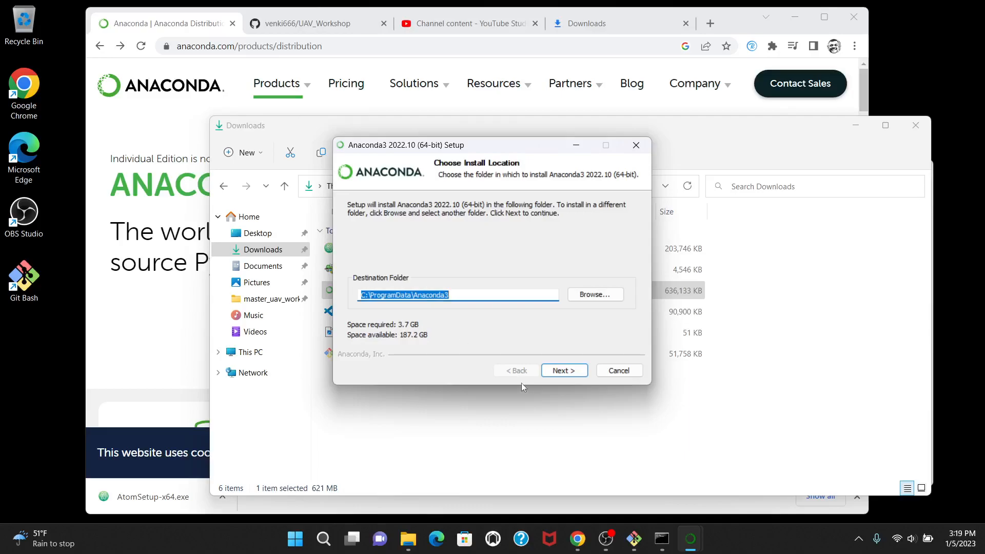
left_click(567, 372)
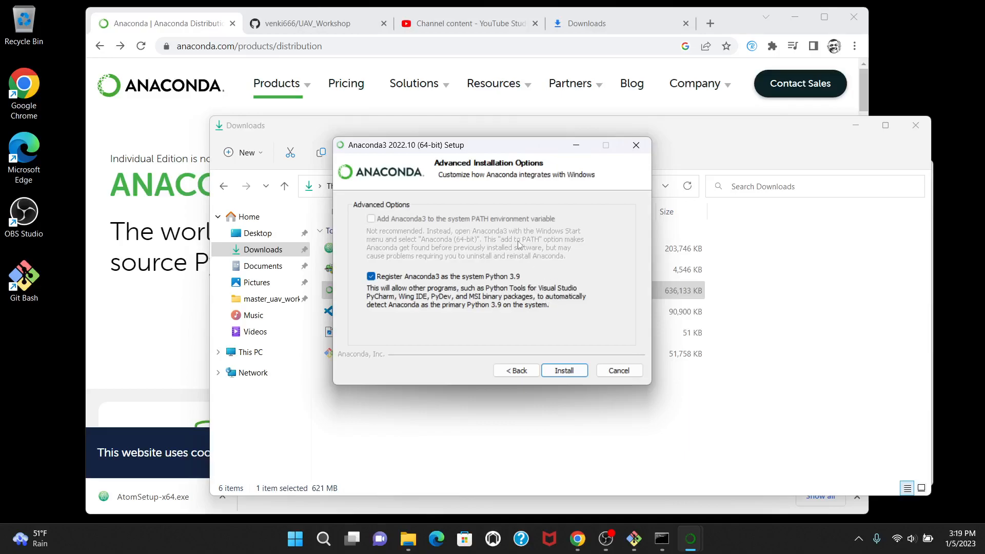
left_click(563, 377)
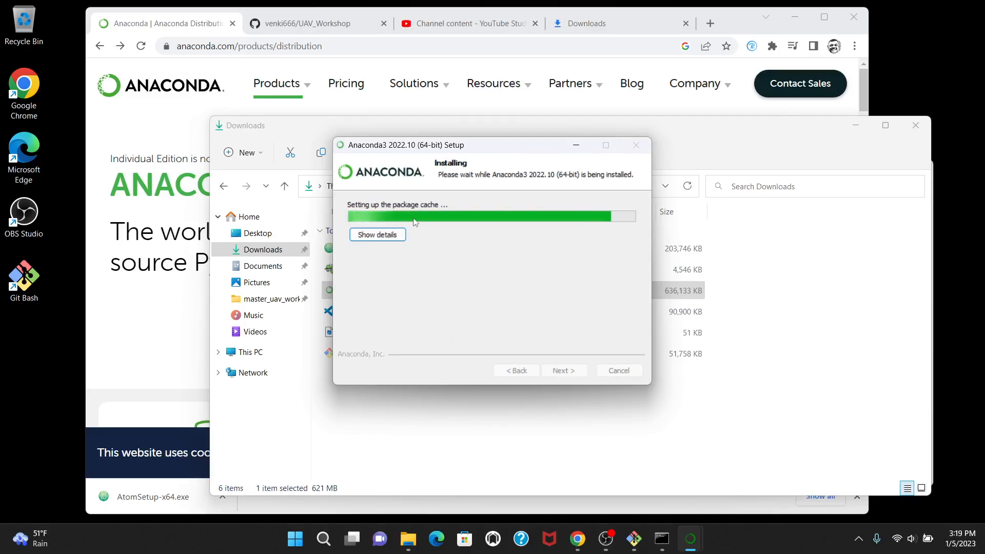
Show the installation details and look through the features on the Anaconda Distribution page while the setup runs
left_click(382, 234)
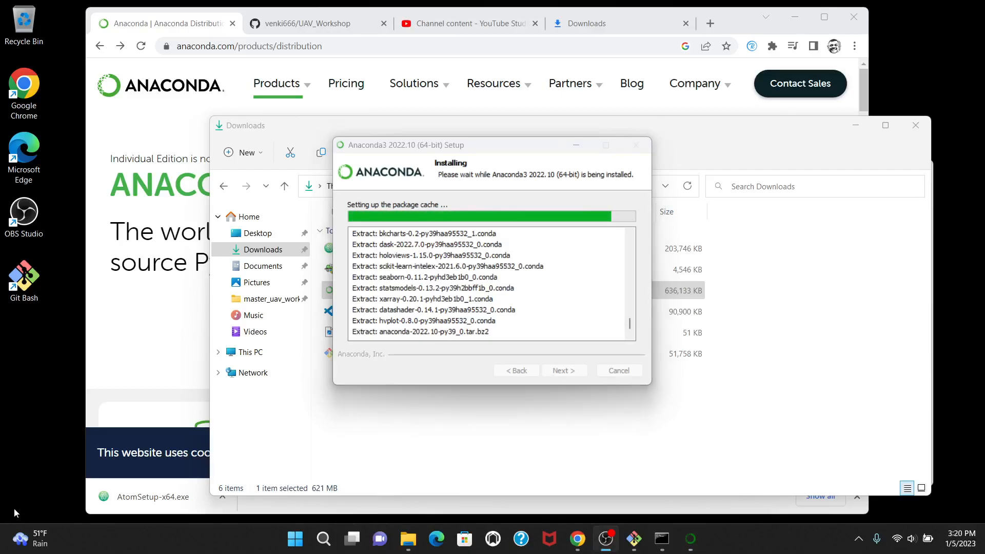
left_click(136, 357)
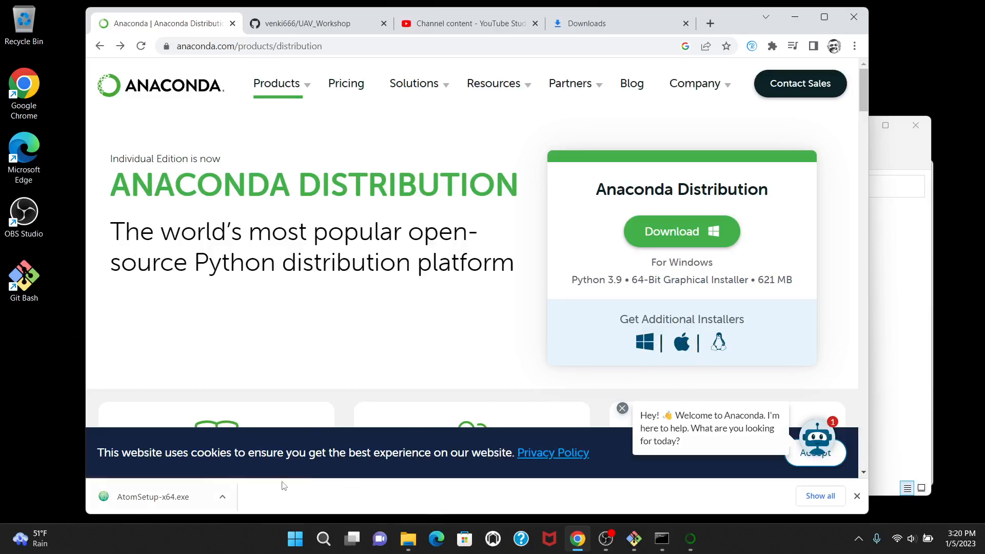
scroll(330, 351, "down", 5)
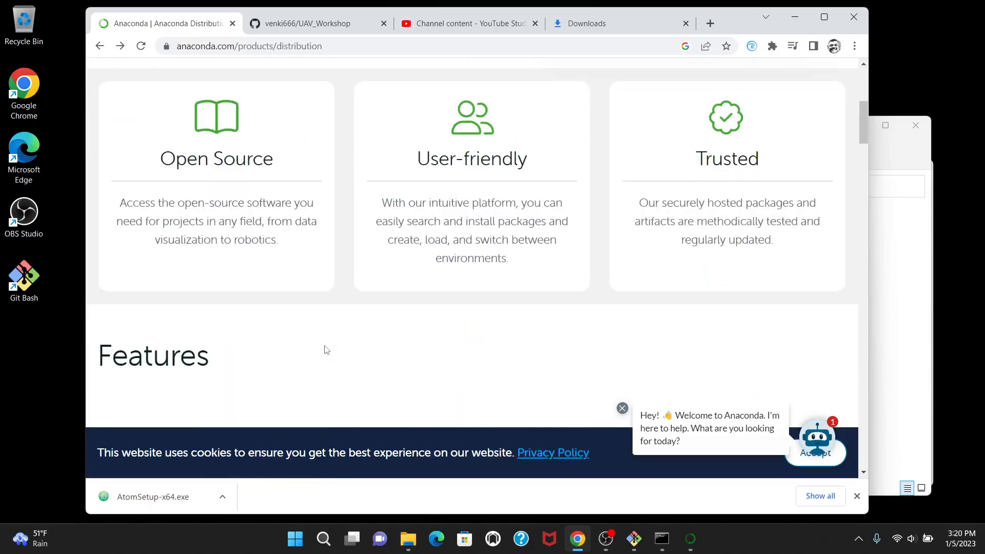
scroll(326, 350, "down", 5)
scroll(326, 350, "up", 5)
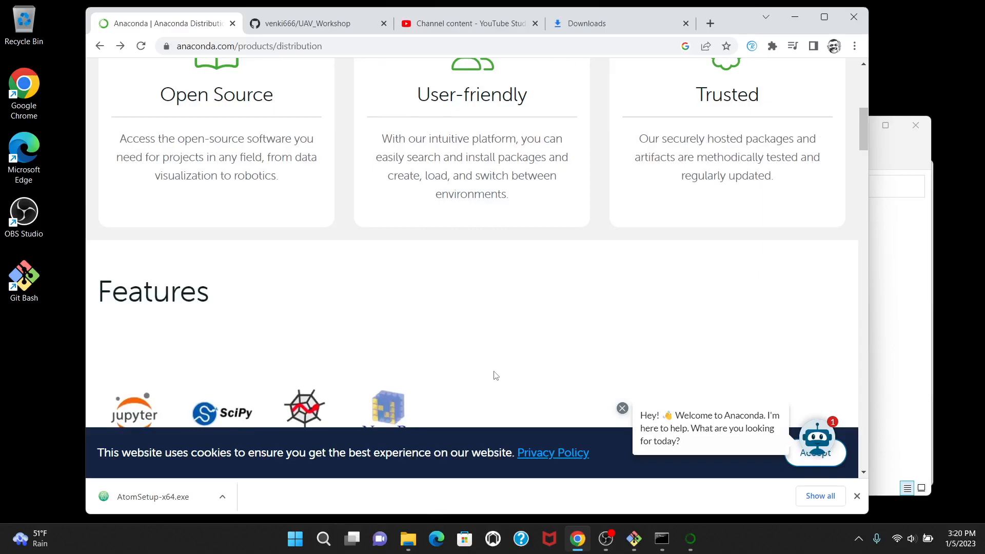
scroll(475, 367, "down", 2)
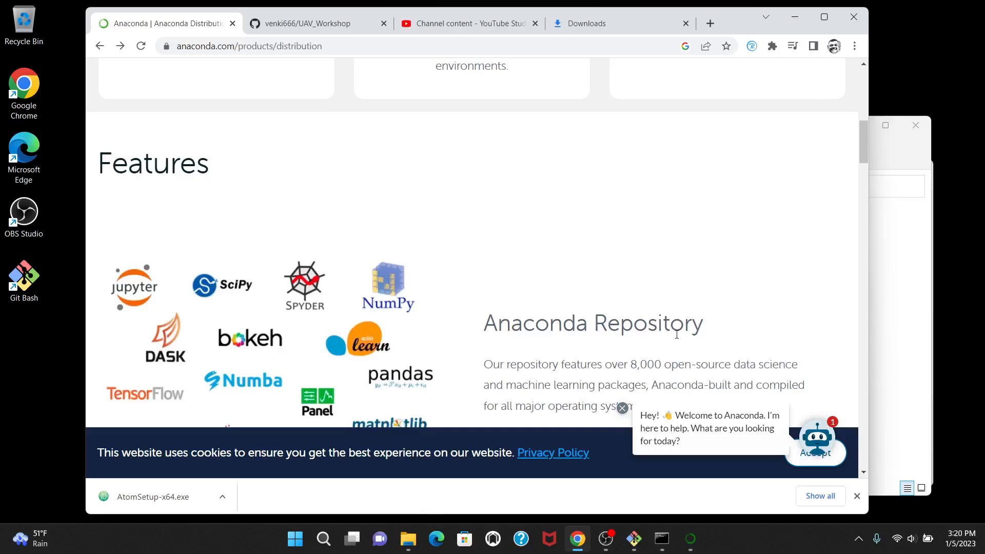
scroll(382, 278, "down", 2)
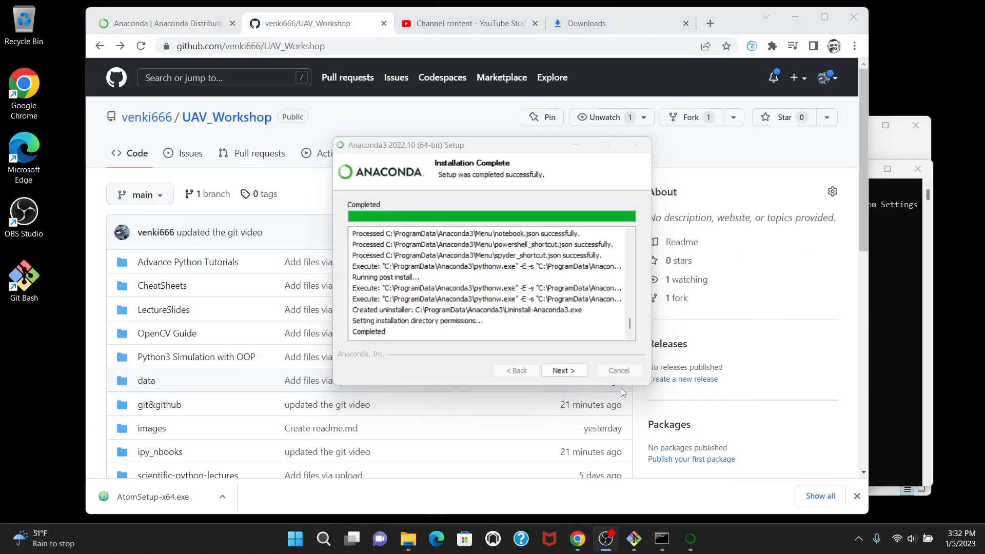
Finish the Anaconda3 setup with the Anaconda Distribution Tutorial and Getting Started with Anaconda options turned off
left_click(570, 371)
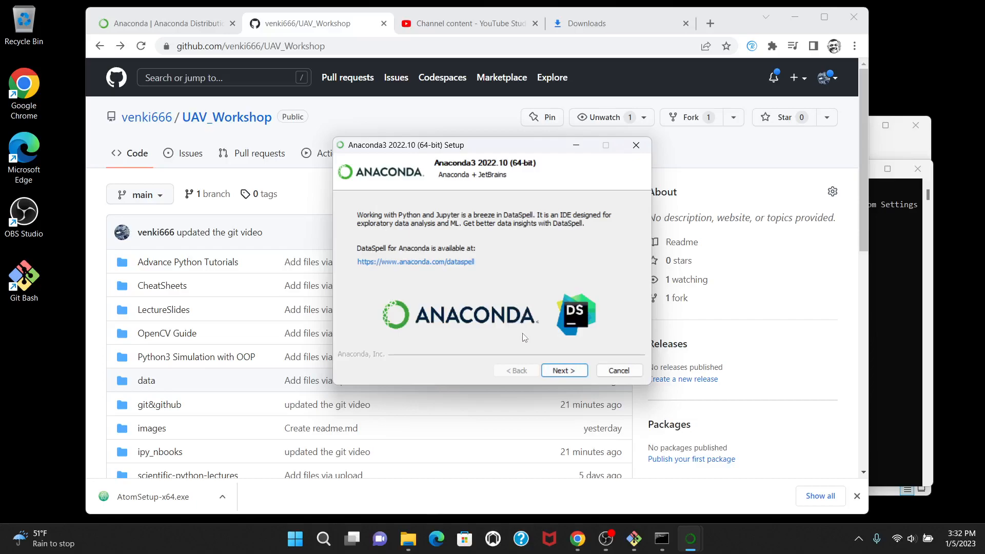
left_click(572, 370)
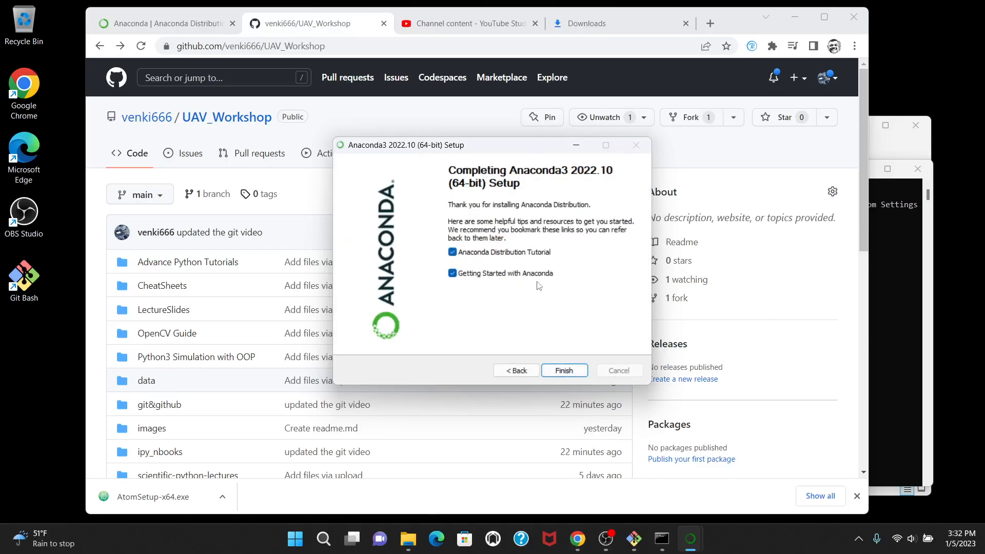
left_click(518, 275)
left_click(502, 254)
left_click(566, 372)
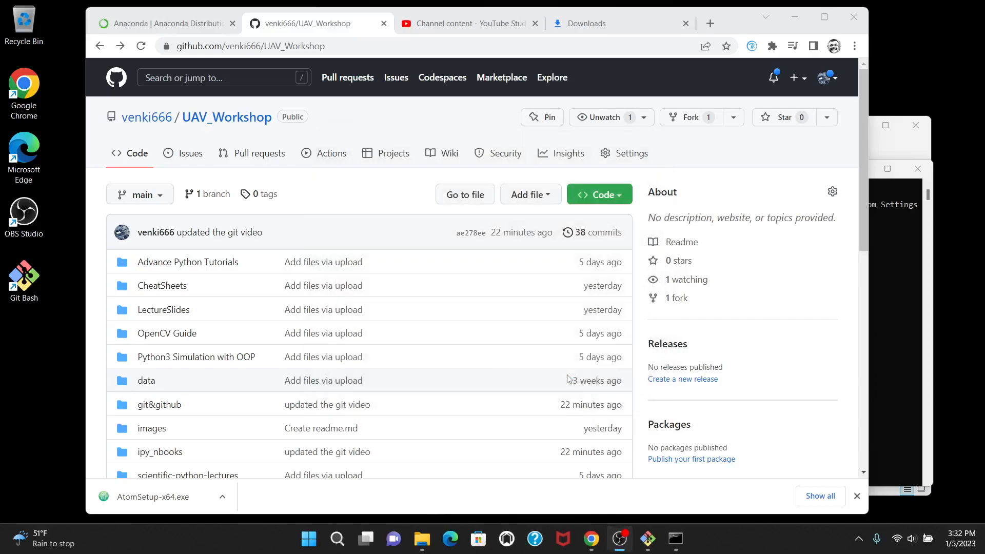
Run conda info in the Command Prompt window that is already open
left_click(675, 539)
left_click(511, 286)
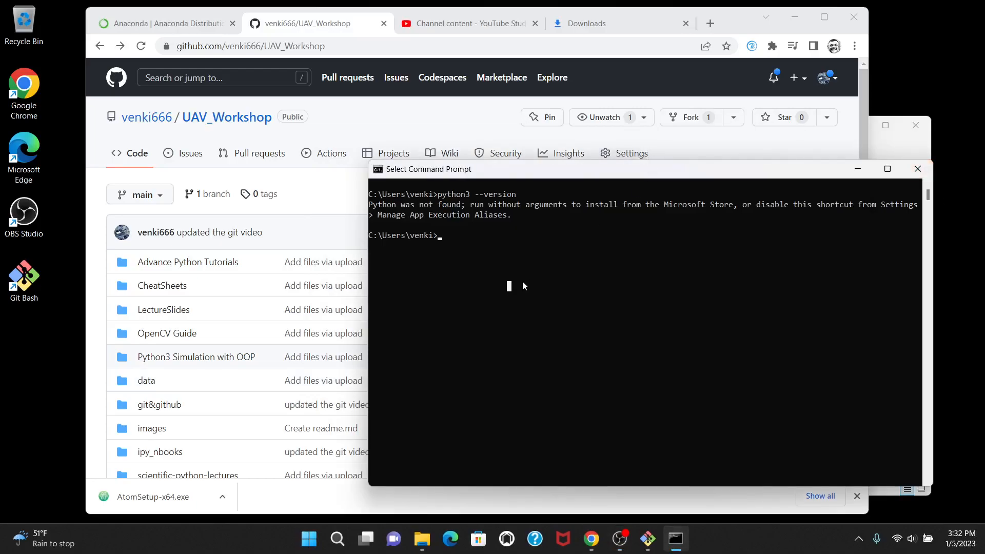
key("Return")
type("conda")
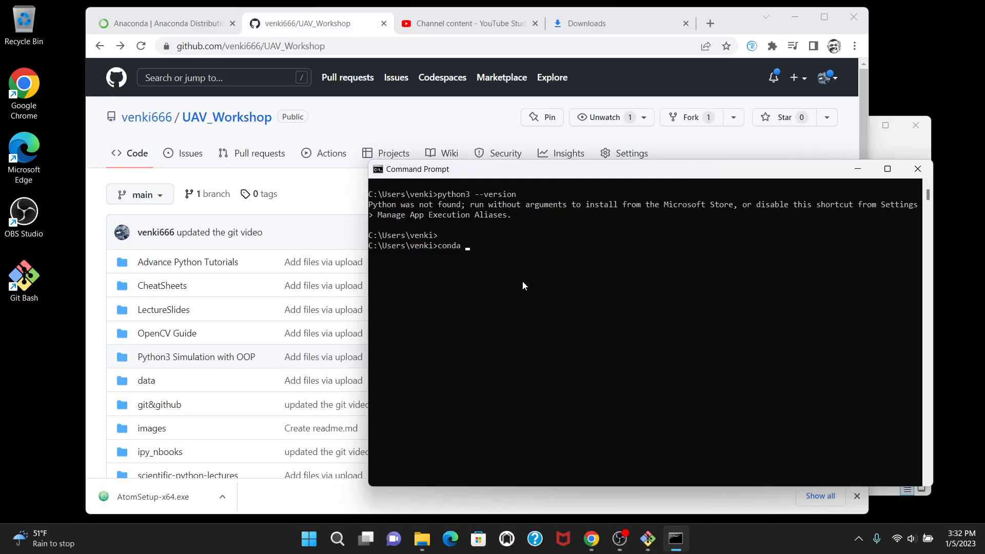
type(" info")
key("Return")
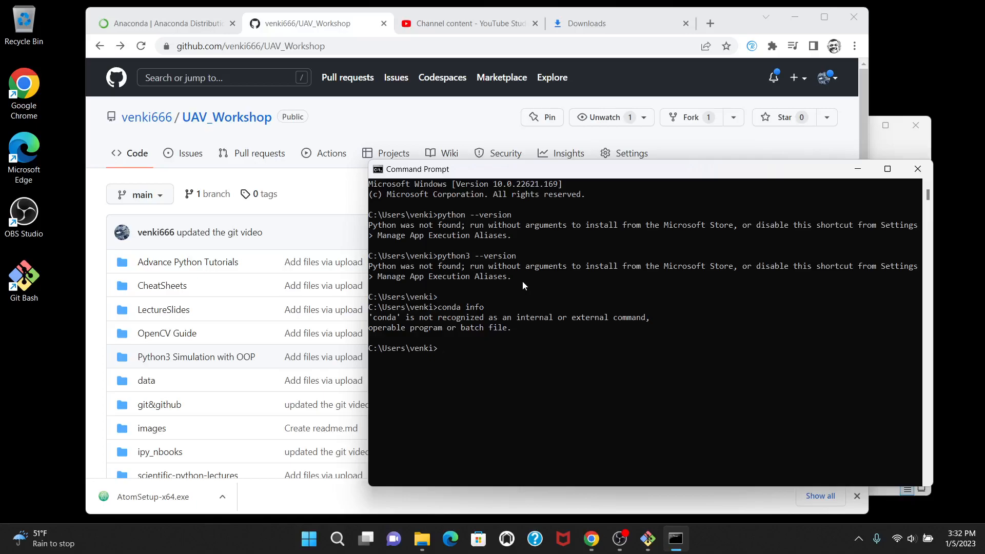
Close the Command Prompt, start a fresh one and run conda info in it
left_click(923, 169)
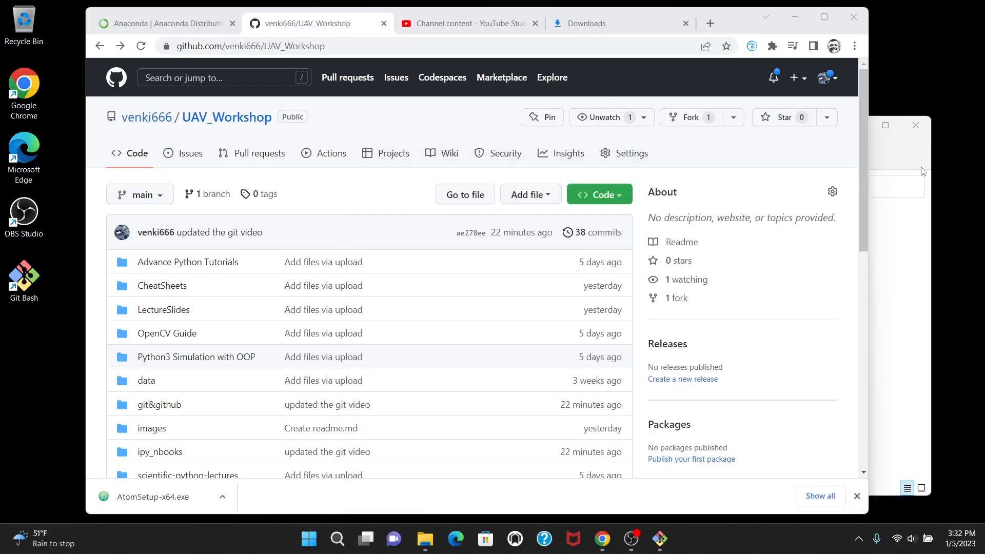
left_click(323, 539)
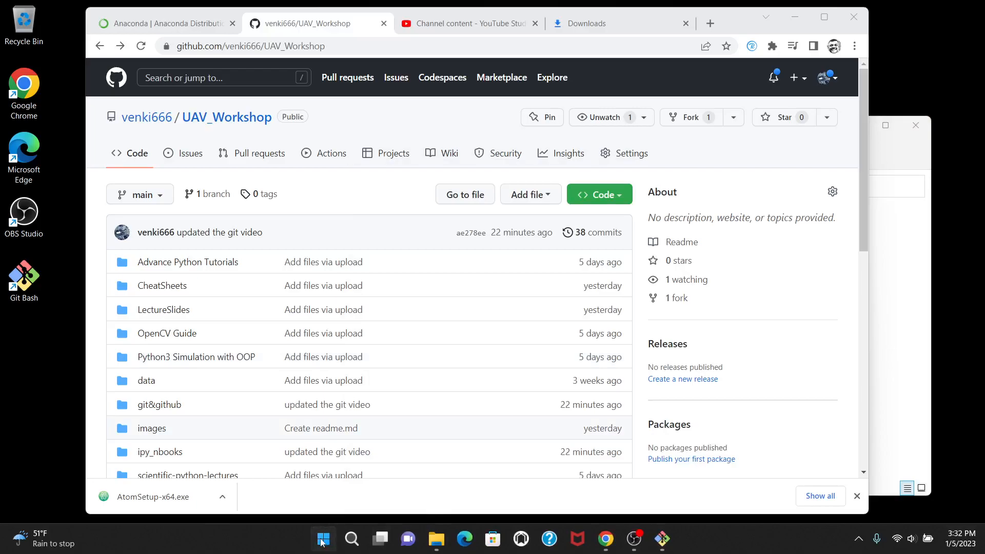
type("cmd")
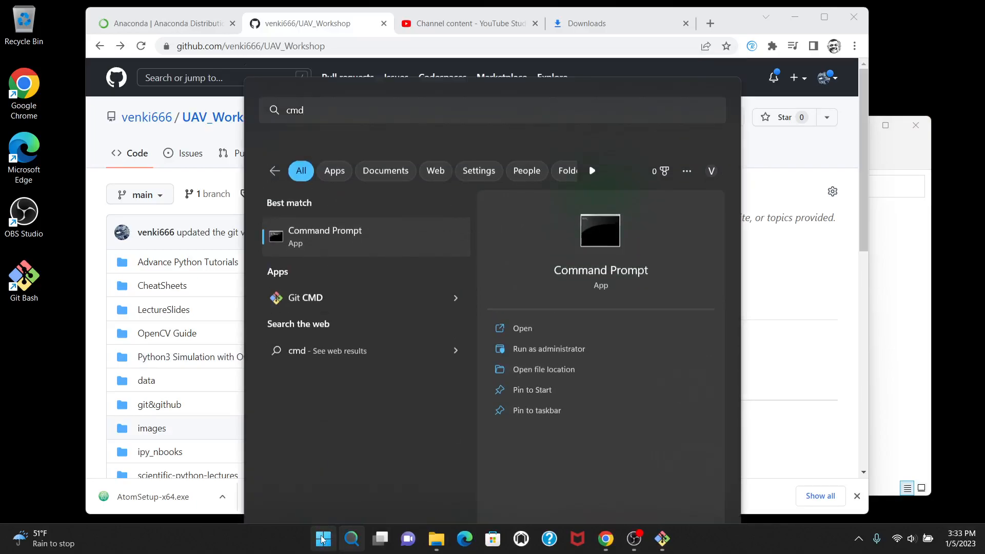
key("Return")
left_click_drag(293, 119, 429, 154)
left_click(442, 206)
type("cond")
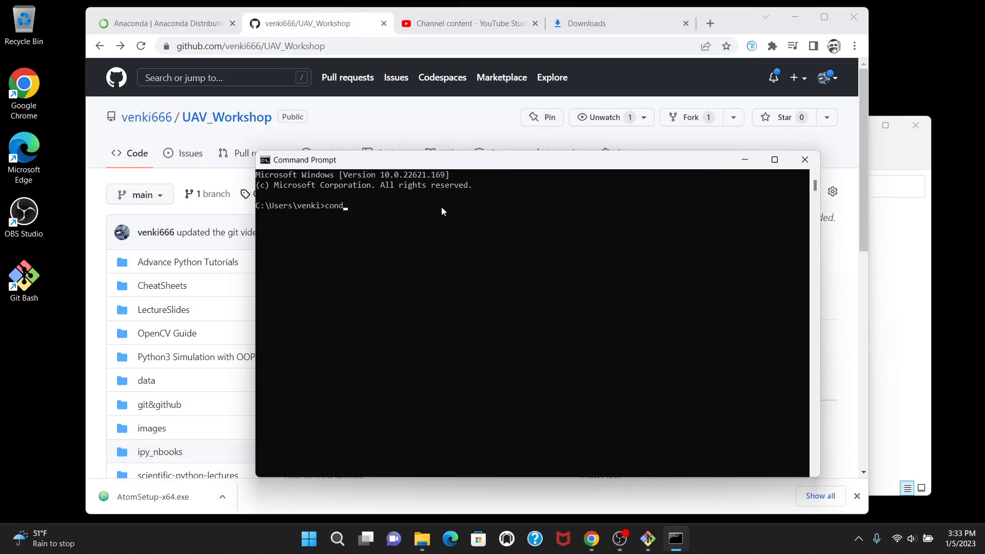
type("a info")
key("Return")
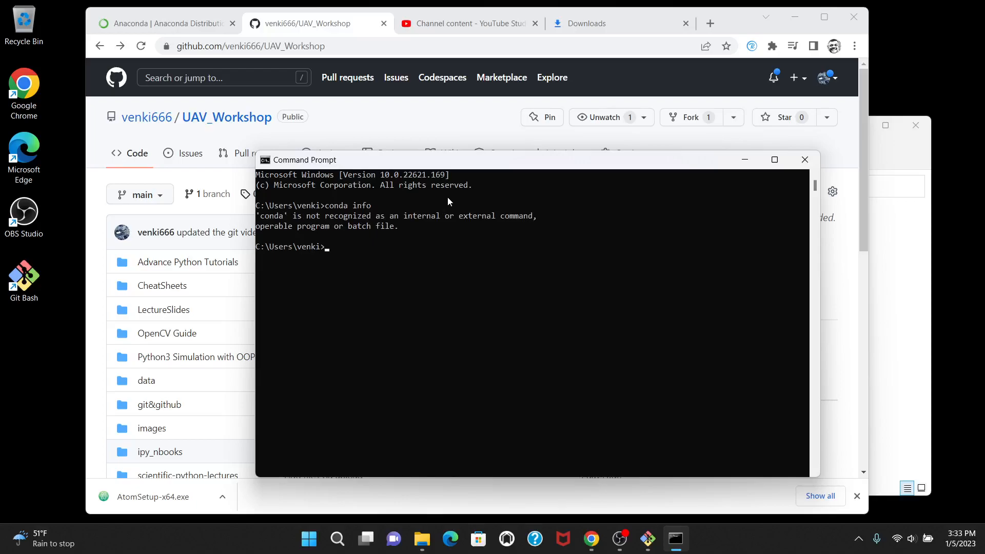
Look for the Anaconda installation in the Program Files folder of the Windows (C:) drive in File Explorer
left_click(422, 539)
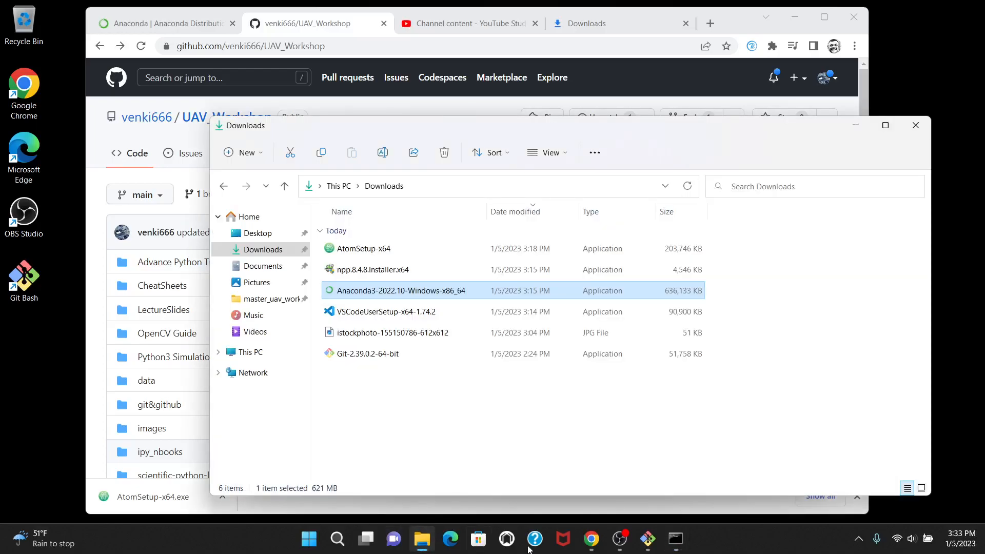
left_click(251, 353)
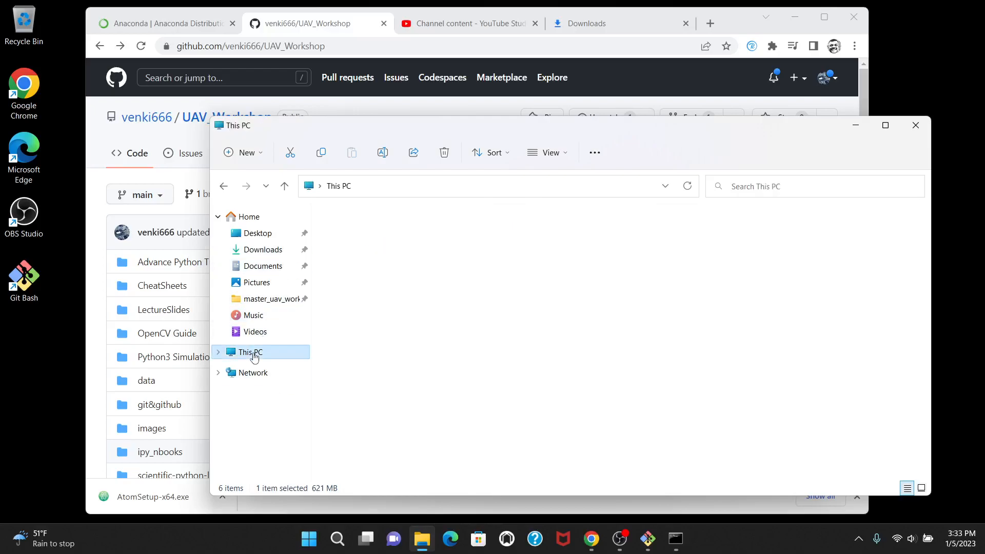
double_click(378, 333)
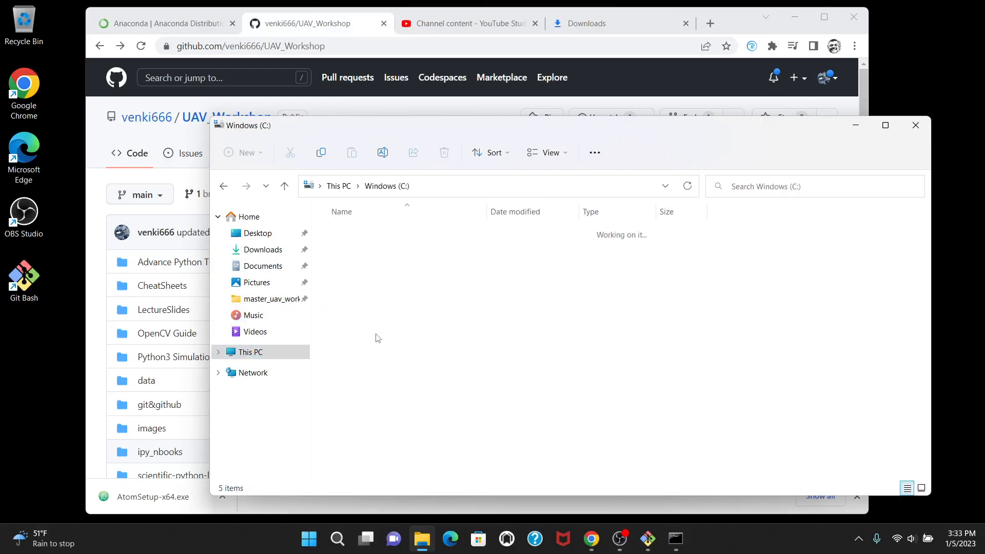
double_click(374, 266)
scroll(436, 353, "down", 3)
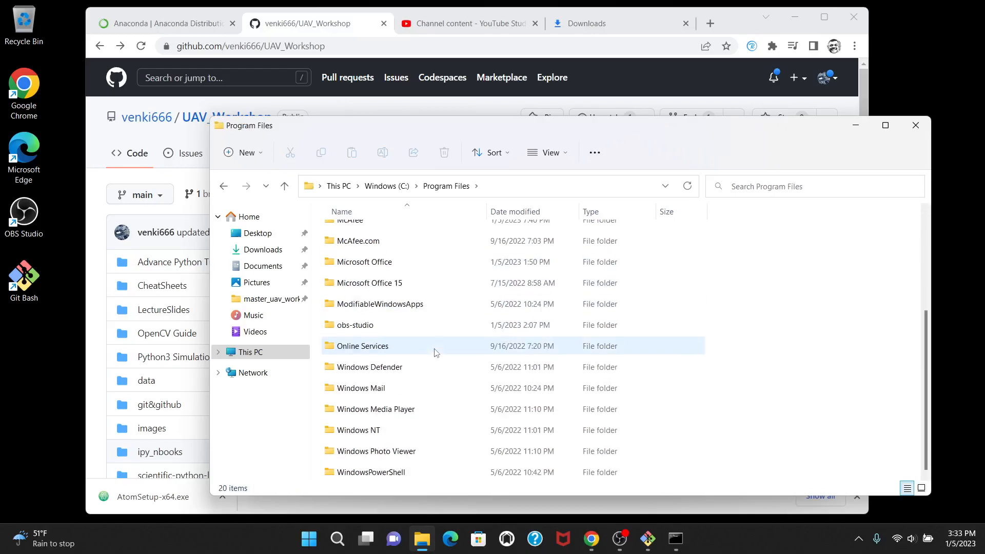
scroll(436, 353, "up", 3)
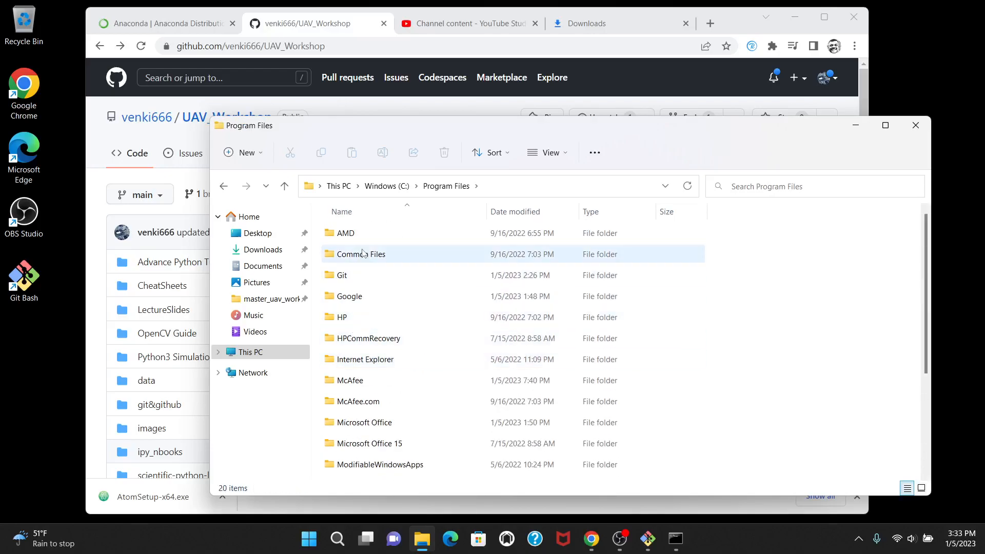
left_click(387, 186)
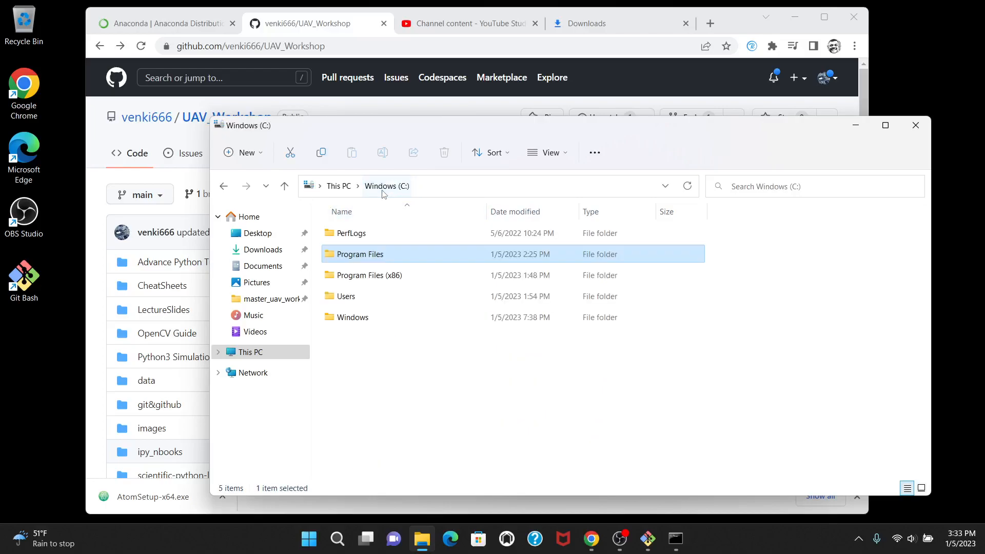
double_click(373, 259)
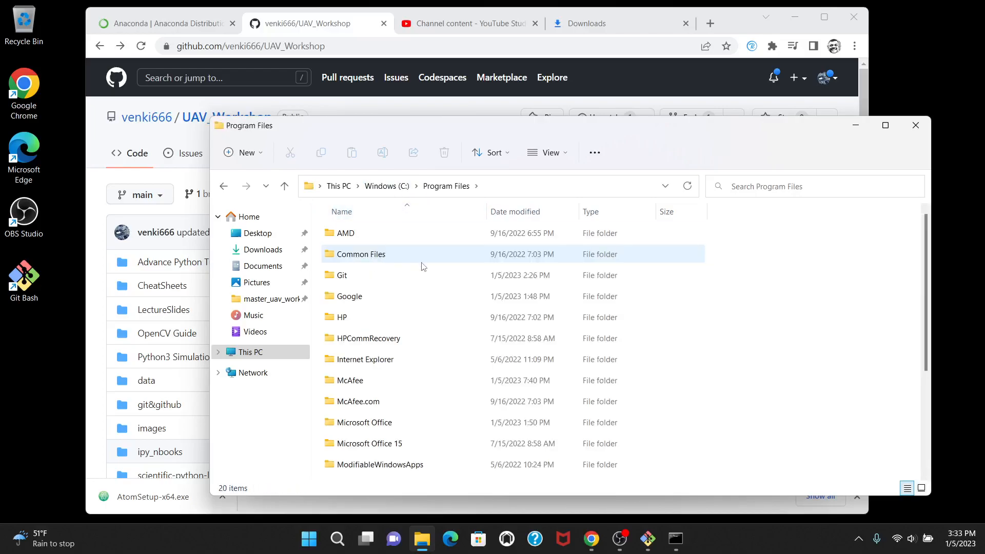
Look for the Anaconda installation in the Program Files (x86) and Windows folders of the Windows (C:) drive
left_click(388, 191)
double_click(392, 276)
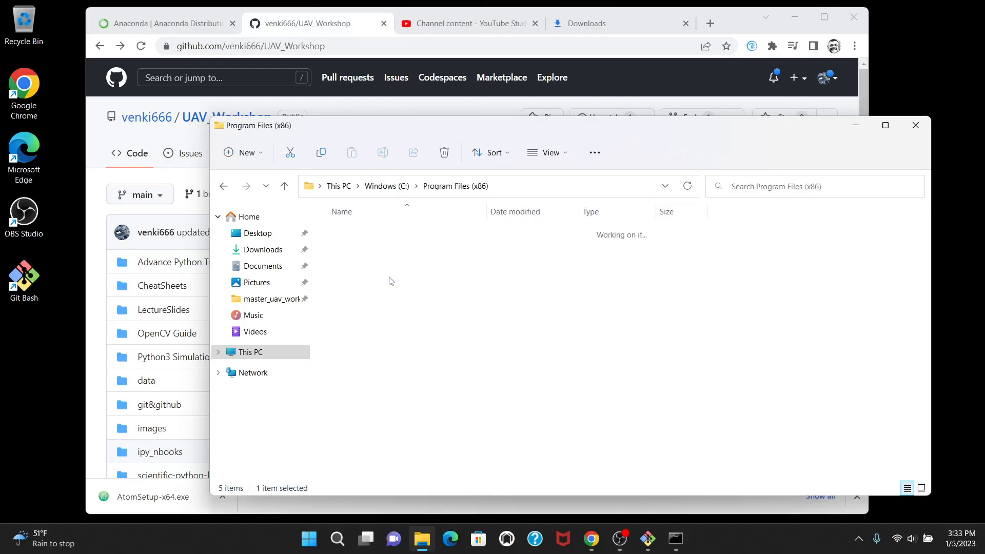
scroll(434, 328, "down", 3)
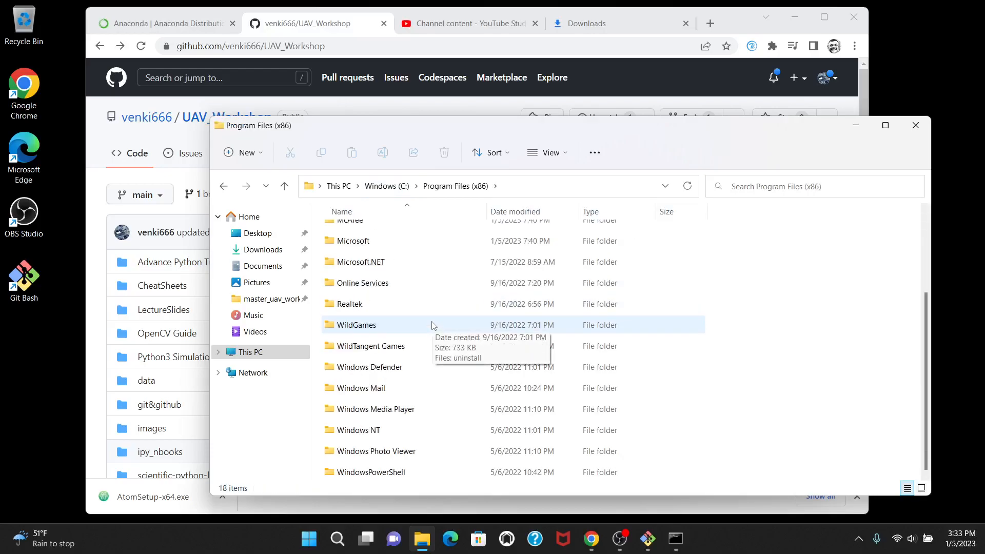
scroll(425, 288, "up", 3)
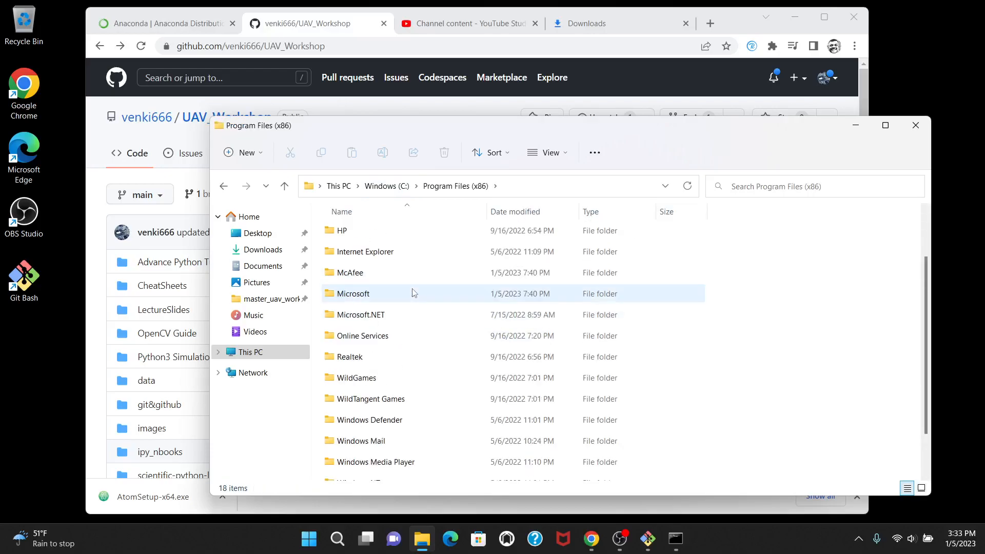
left_click(386, 186)
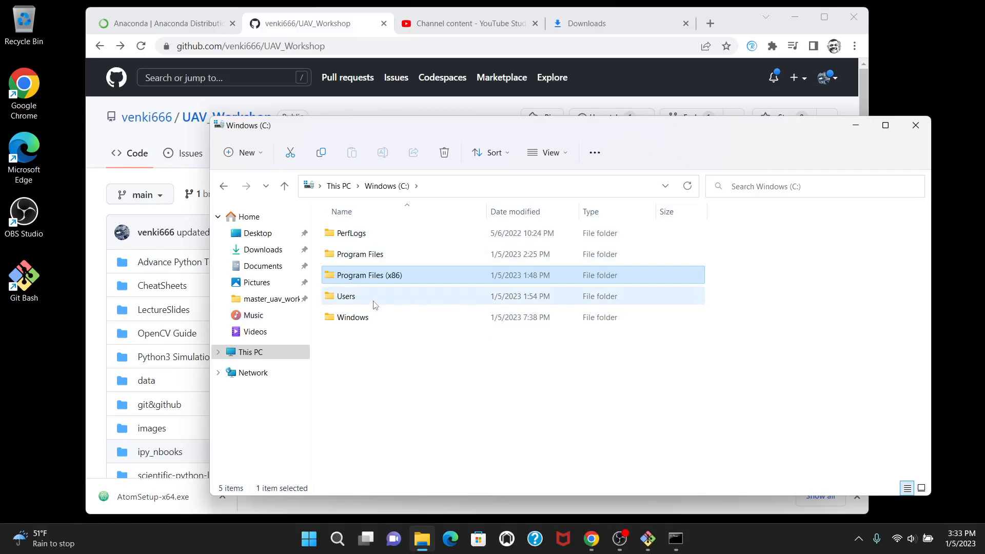
double_click(375, 321)
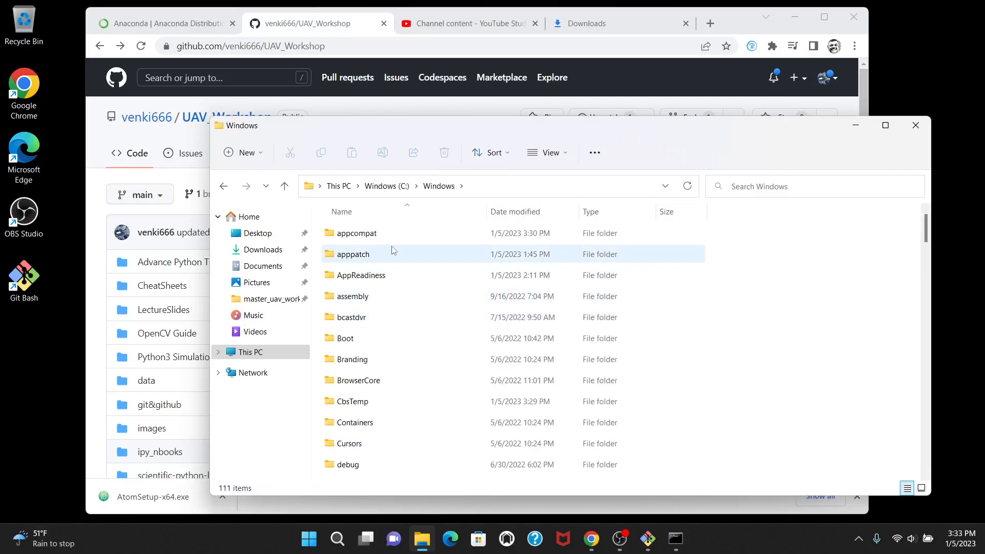
left_click(380, 191)
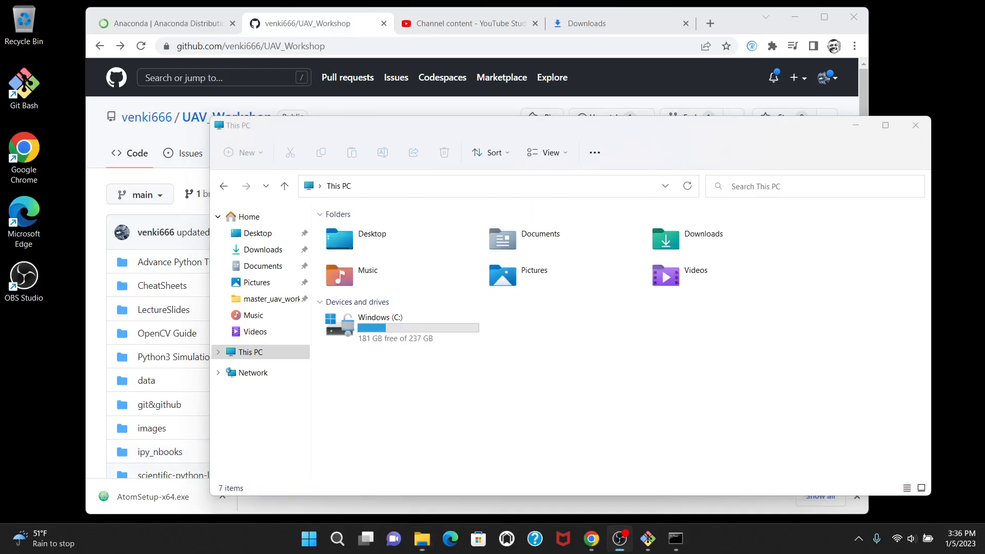
Review the conda info command in the Command Prompt and return to This PC in File Explorer
left_click(675, 538)
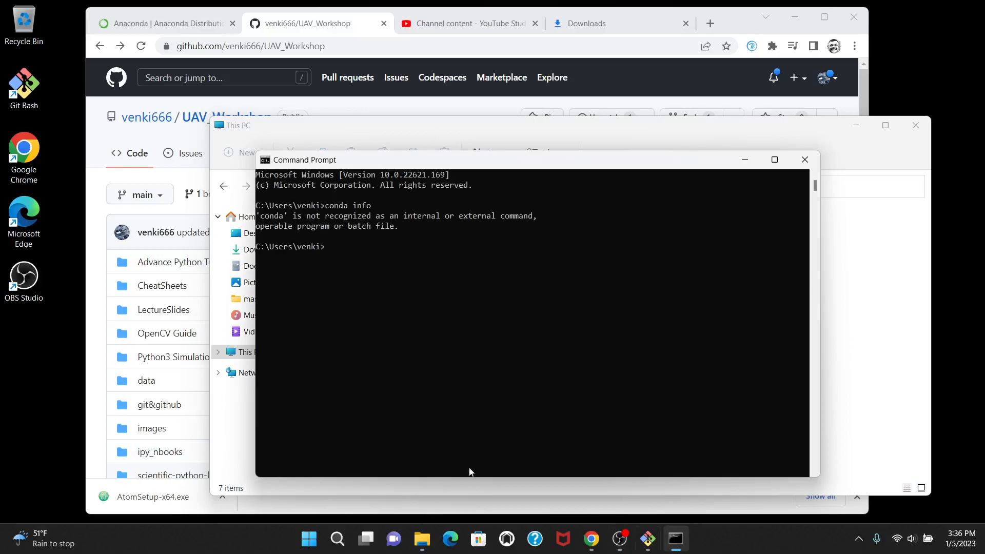
left_click(341, 266)
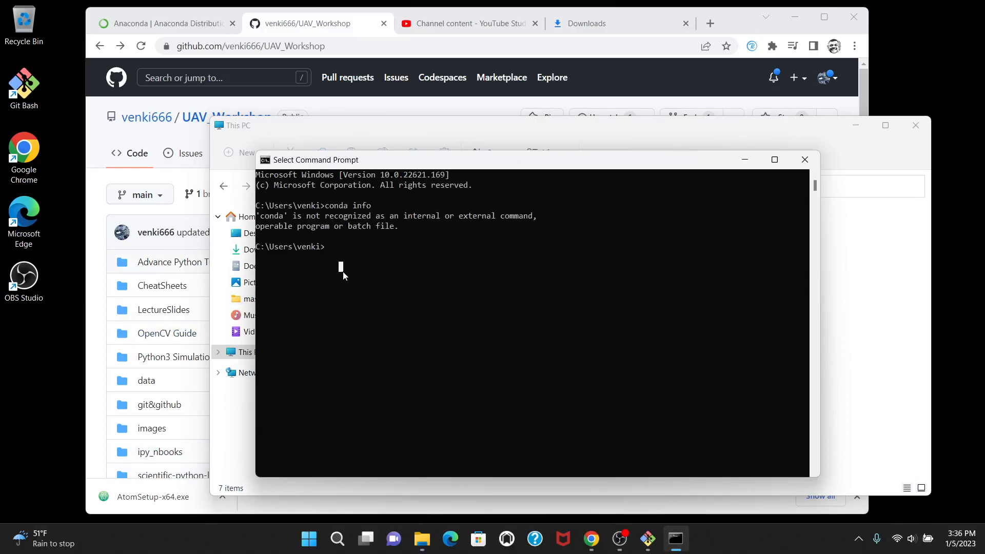
double_click(328, 205)
left_click(368, 321)
left_click(898, 455)
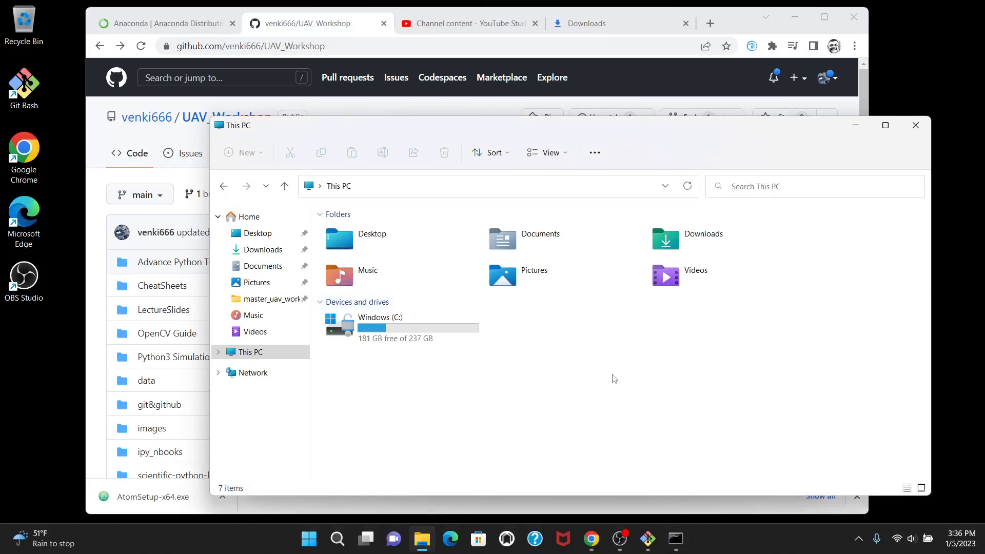
Open the Windows (C:) drive in File Explorer and turn on the display of hidden items
double_click(419, 320)
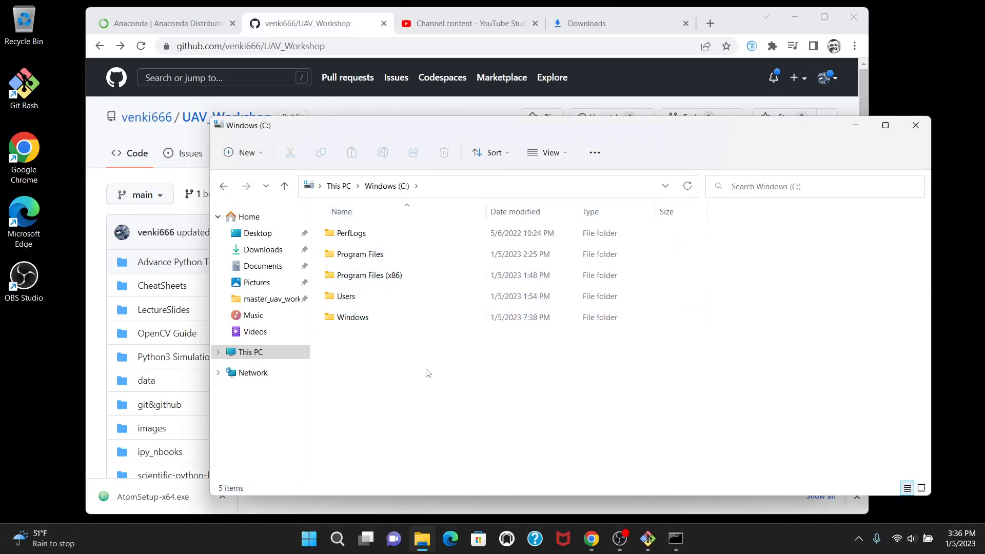
left_click(561, 155)
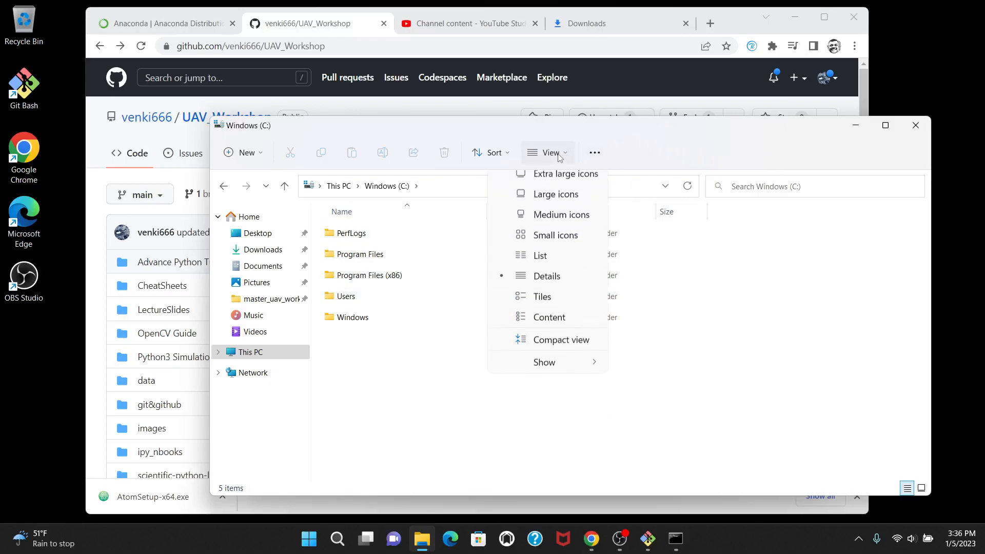
mouse_move(551, 375)
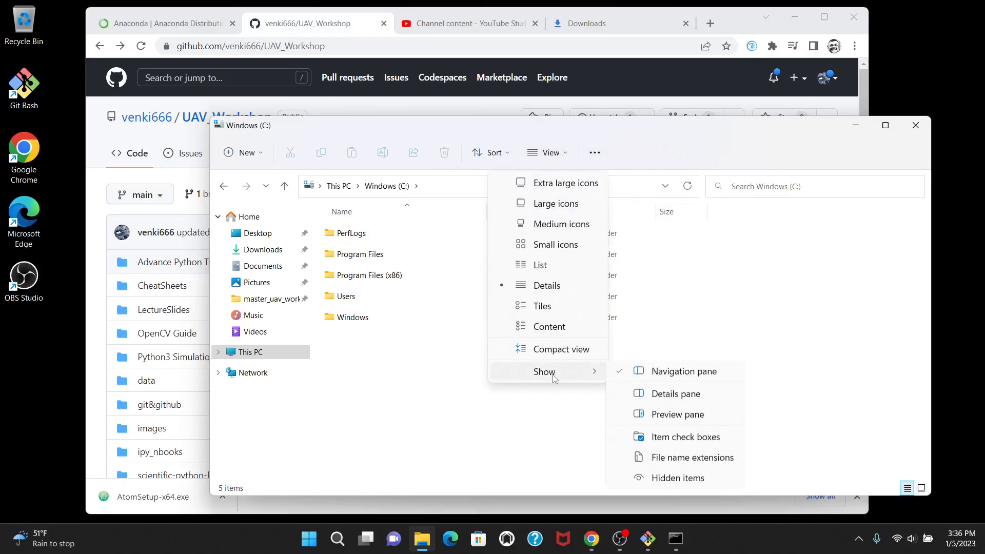
left_click(709, 486)
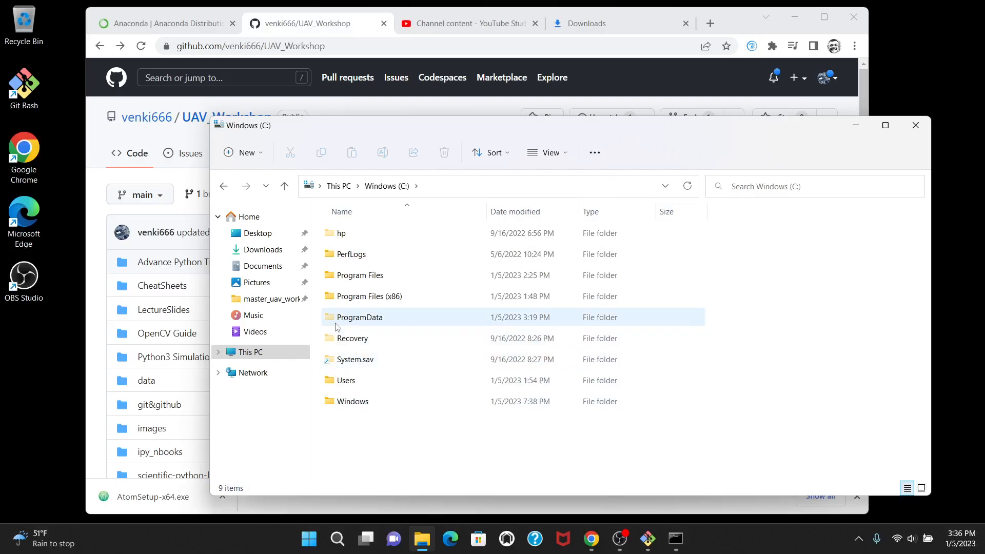
Open the Anaconda3 folder inside ProgramData and look through its files and subfolders
left_click(365, 321)
double_click(366, 321)
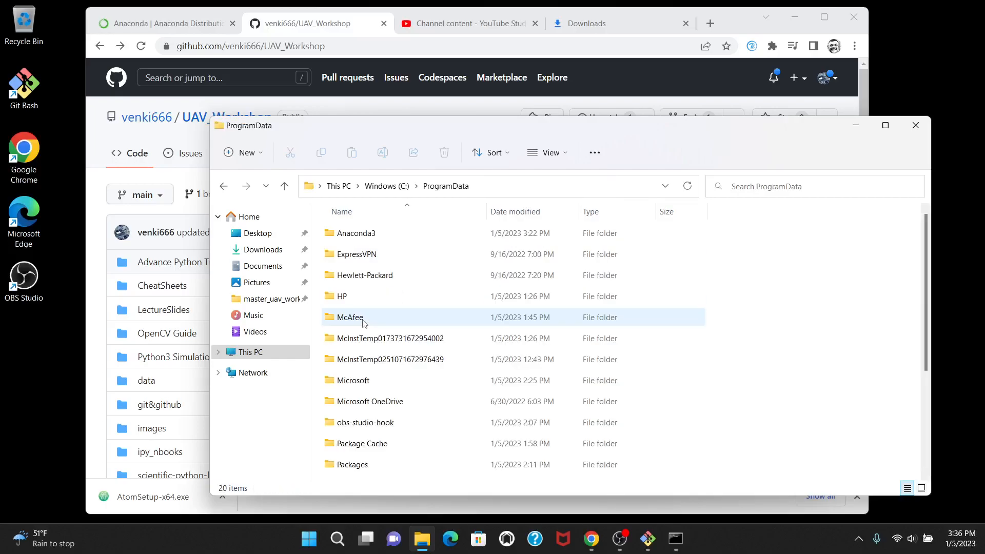
double_click(357, 235)
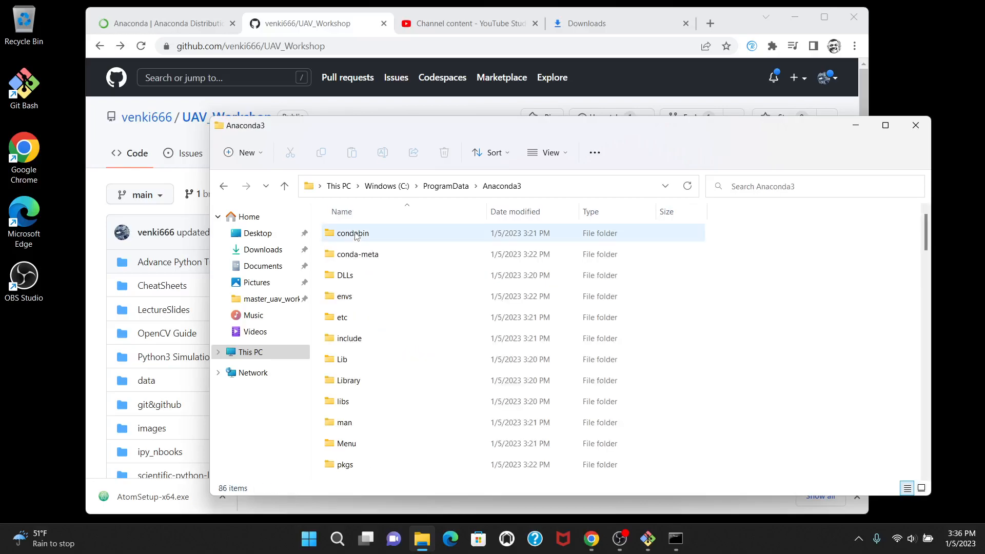
scroll(430, 347, "down", 5)
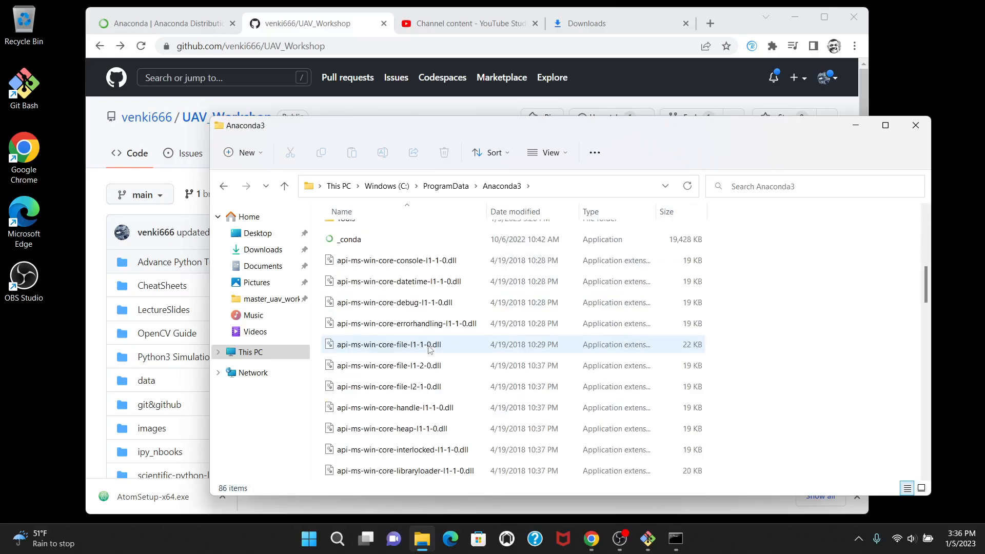
scroll(430, 348, "up", 3)
scroll(430, 347, "down", 8)
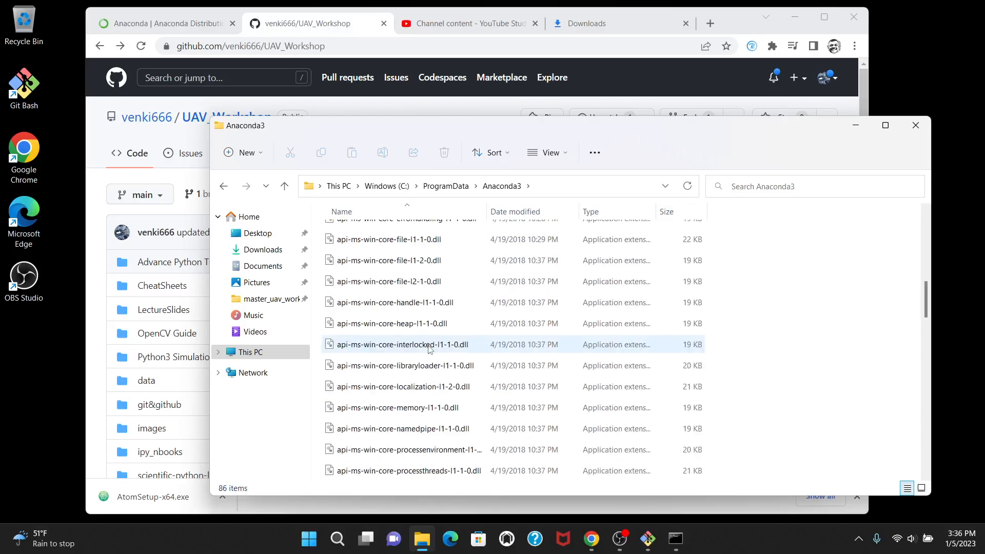
scroll(430, 348, "up", 12)
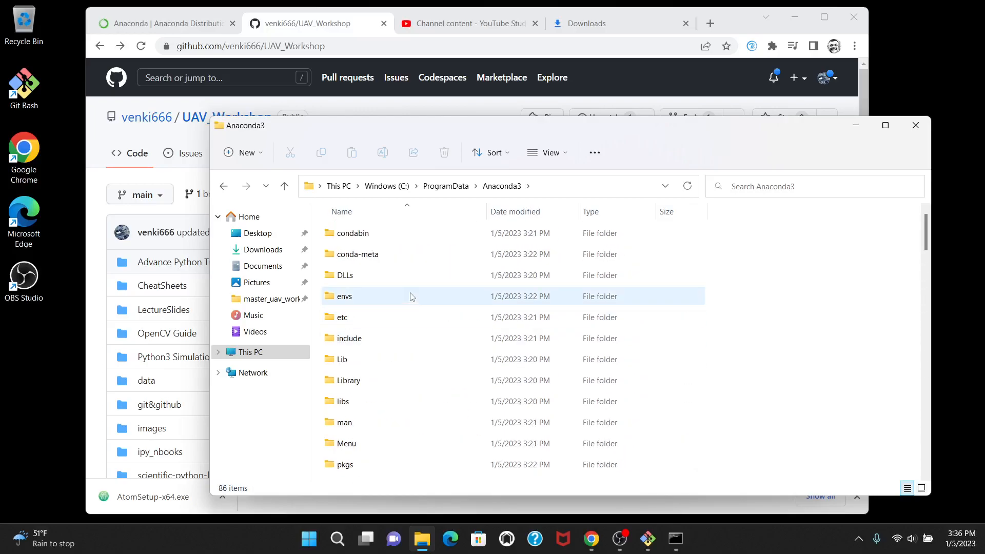
Open the condabin folder inside Anaconda3 and copy its full path, C:\ProgramData\Anaconda3\condabin
double_click(357, 235)
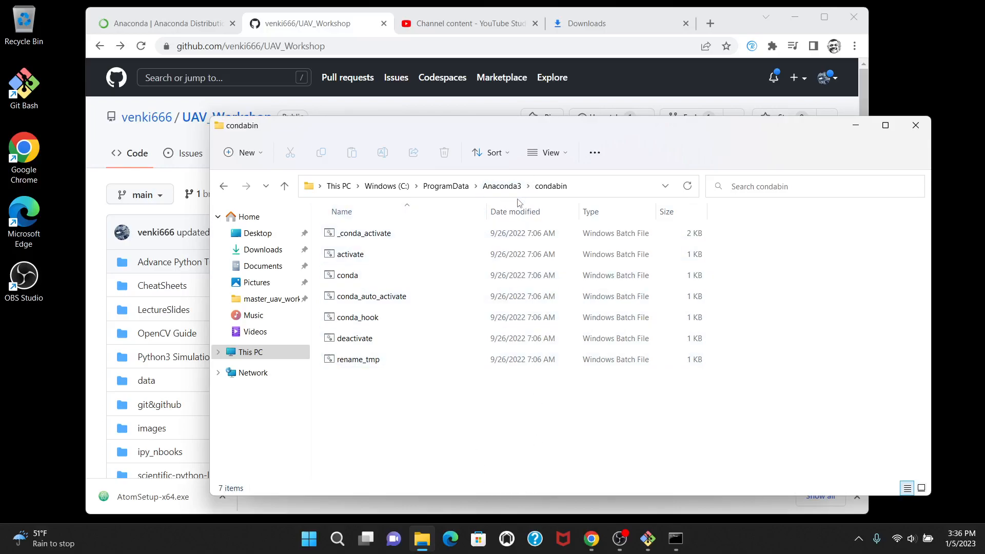
left_click(502, 185)
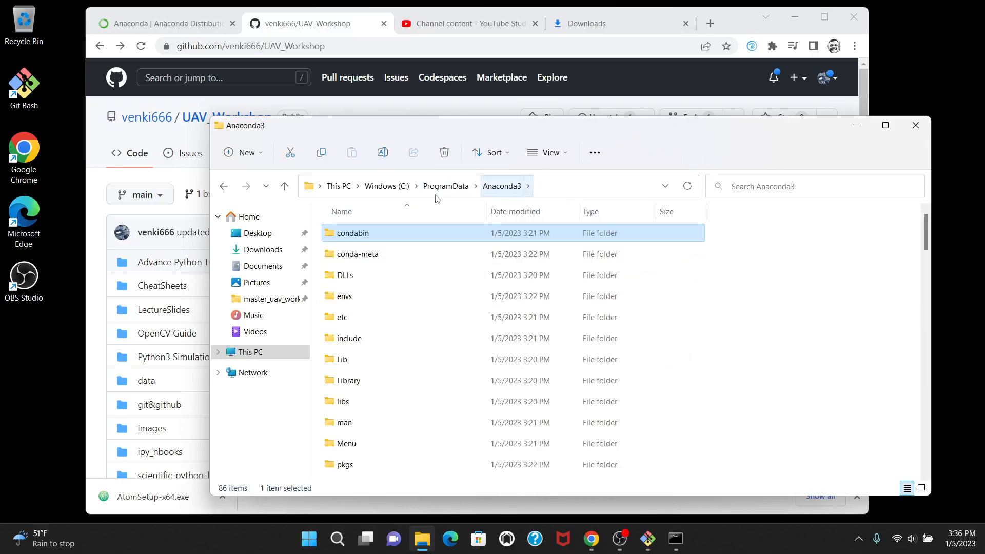
double_click(364, 234)
left_click(598, 189)
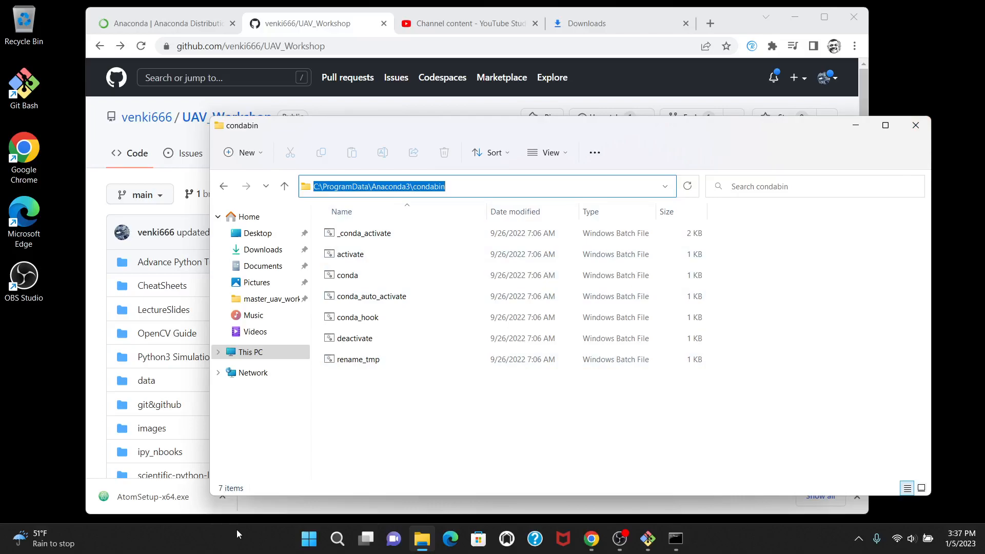
Find the system environment variables settings with the search "envi" and open the Environment Variables dialog
left_click(309, 538)
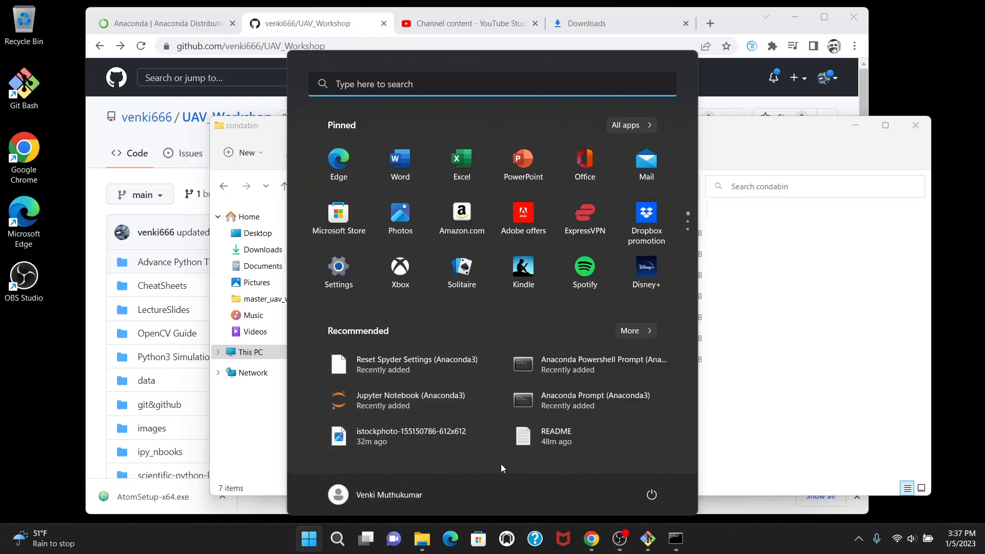
type("envi")
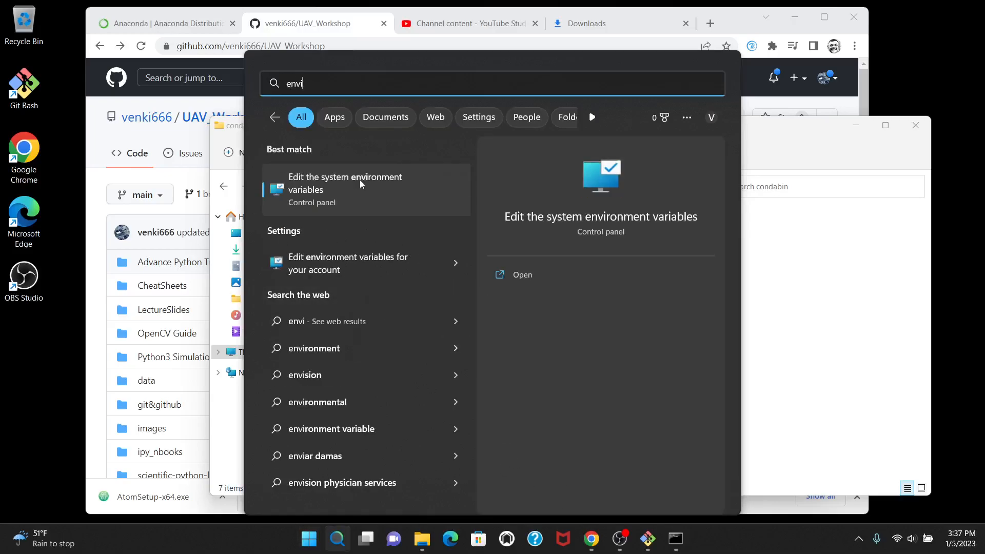
left_click(360, 184)
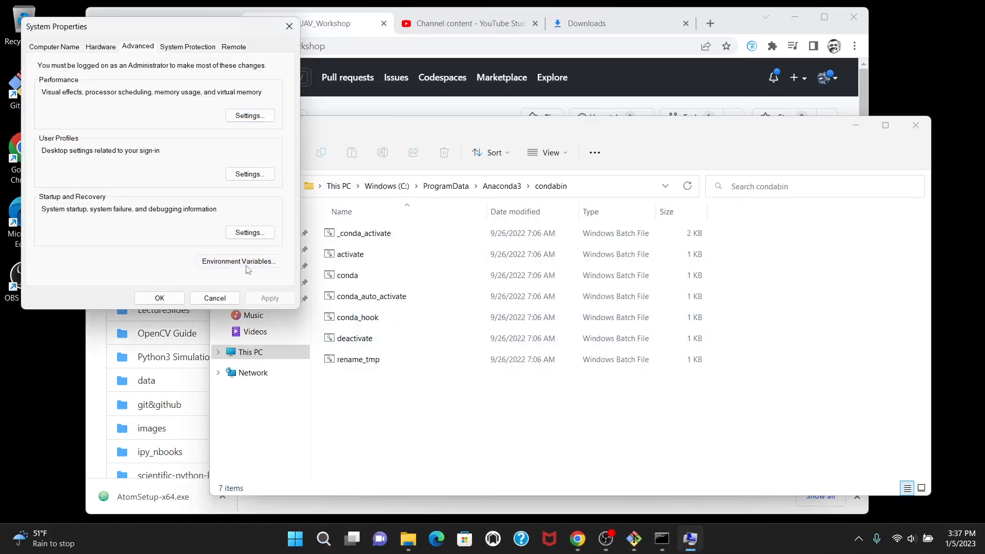
left_click(249, 267)
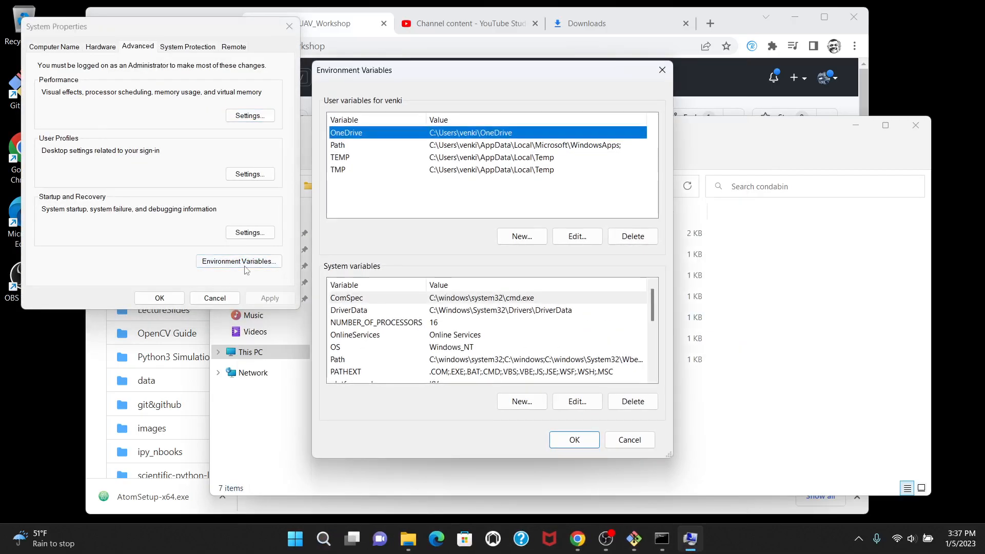
Add C:\ProgramData\Anaconda3\condabin as a new entry in the system Path variable and save the changes
double_click(364, 361)
double_click(389, 247)
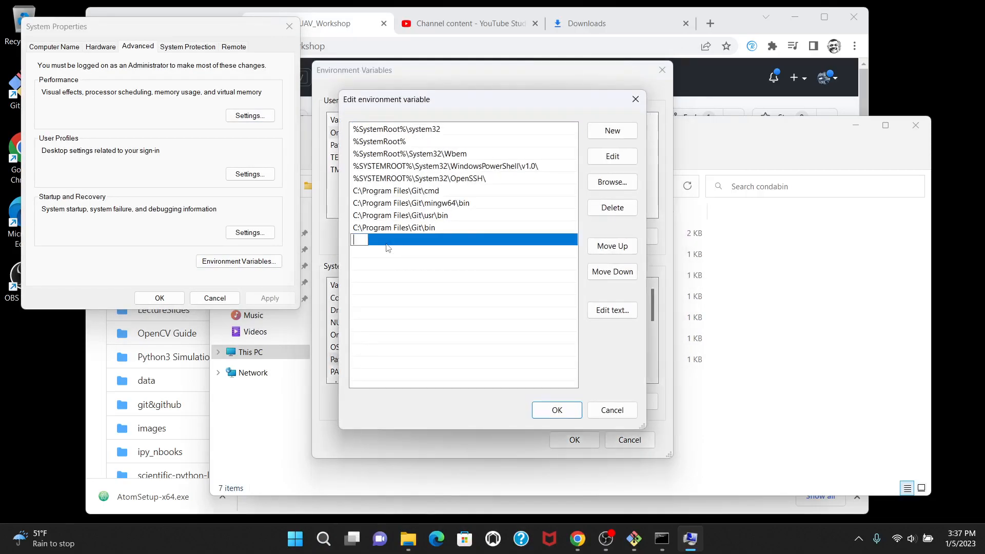
type("C:\\ProgramData\\Anaconda3\\condabin")
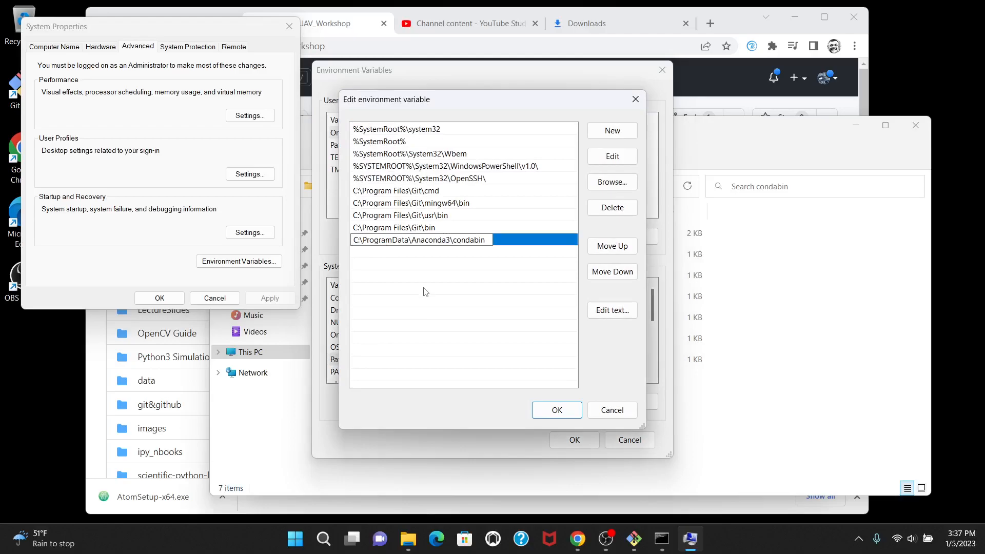
left_click(552, 410)
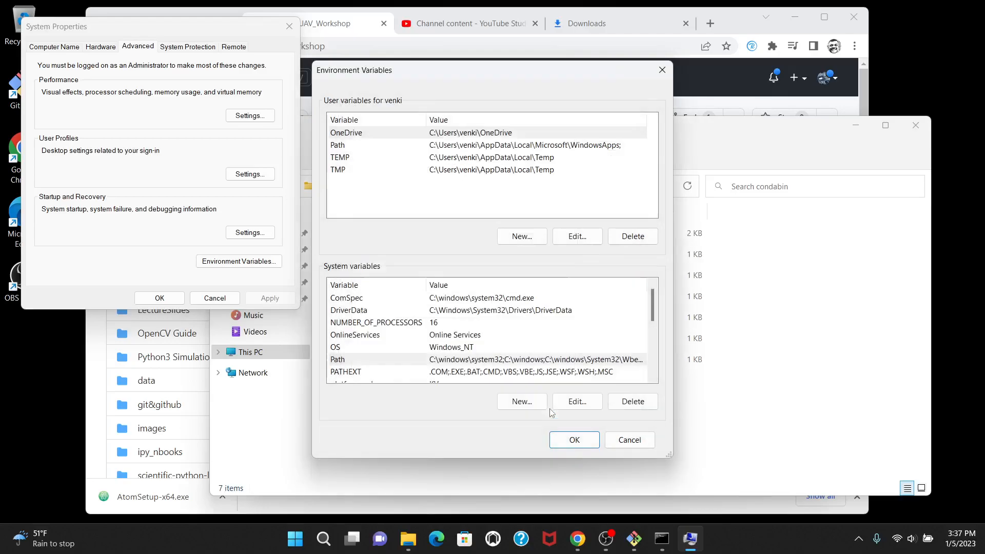
left_click(569, 441)
left_click(158, 299)
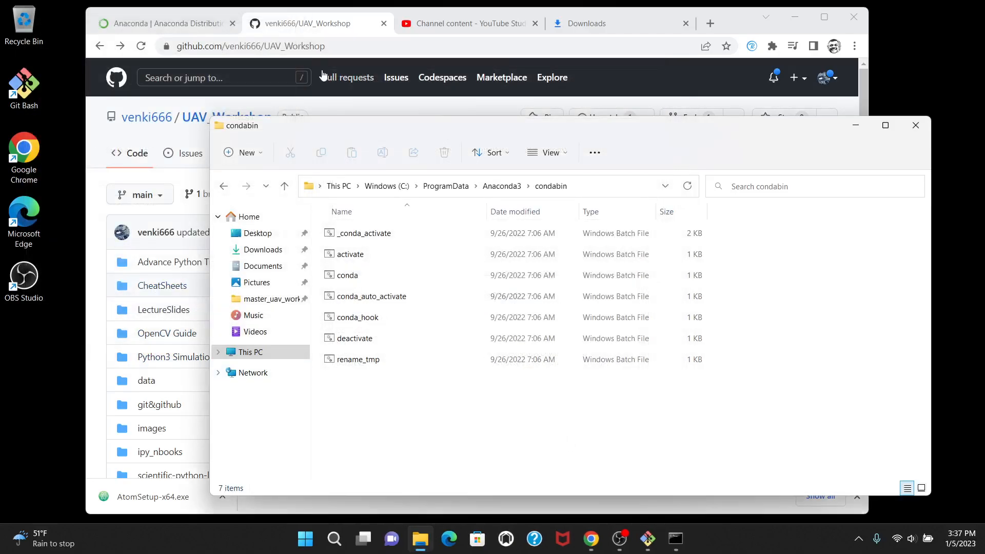
Close the old Command Prompt, start a fresh one and run conda info to test the new Path entry
left_click(675, 538)
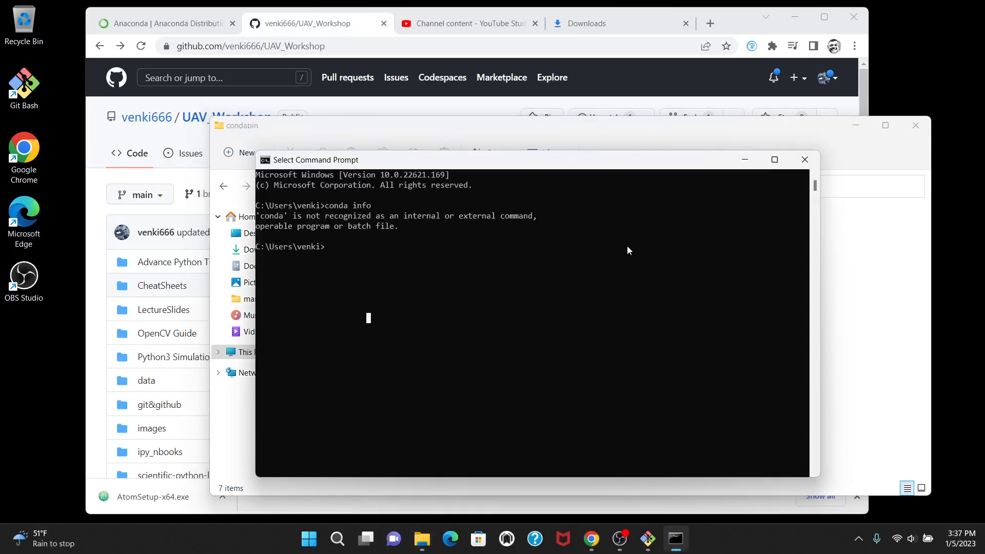
left_click(804, 160)
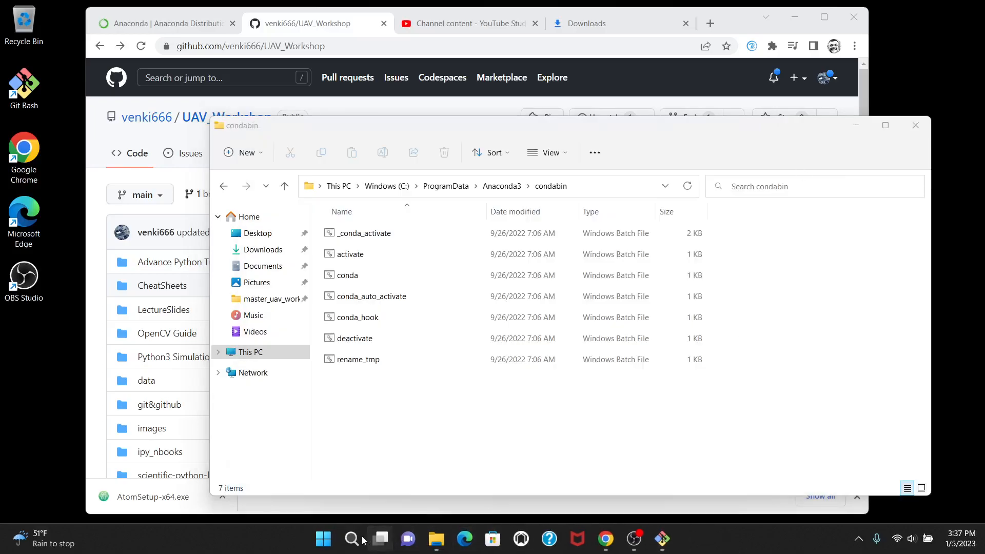
left_click(317, 539)
type("cmd")
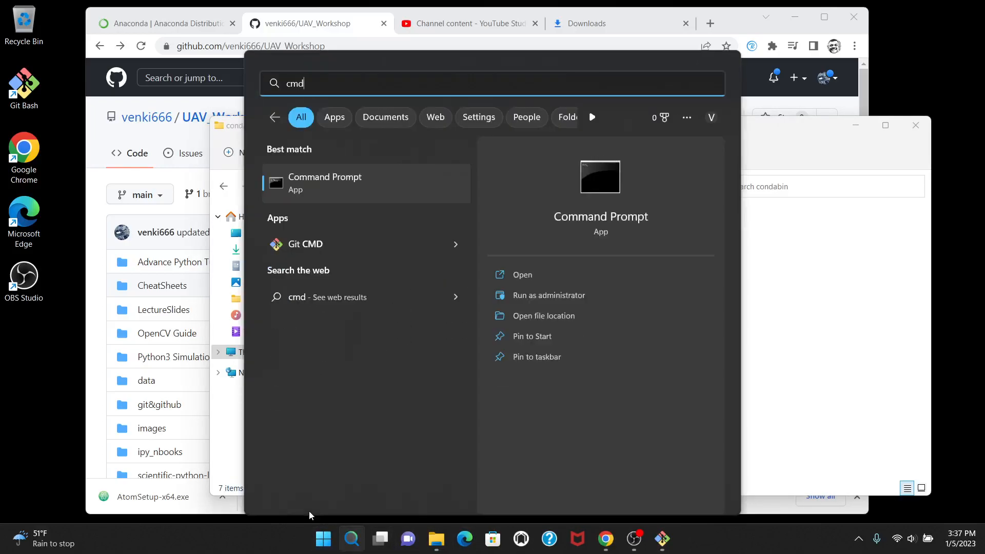
key("Return")
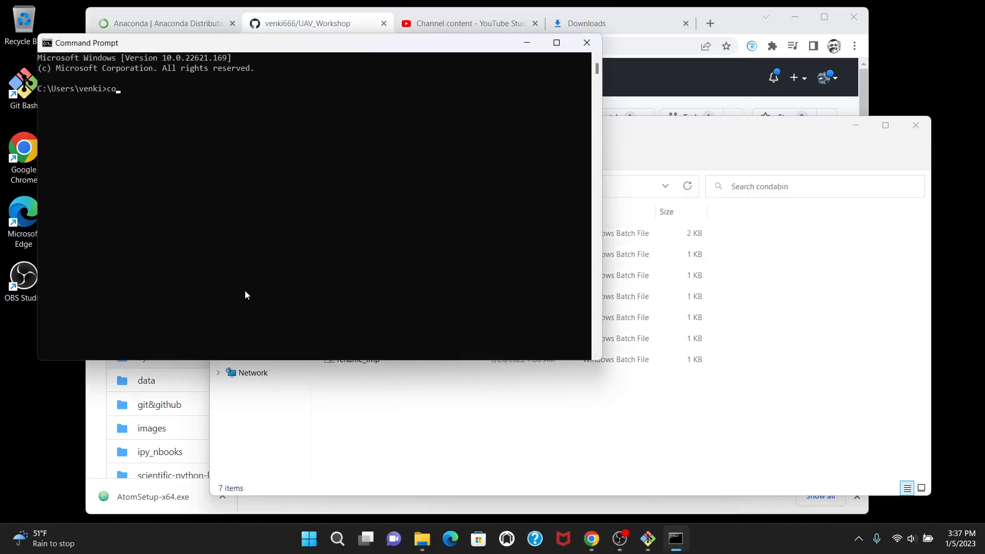
type("conda info")
key("Return")
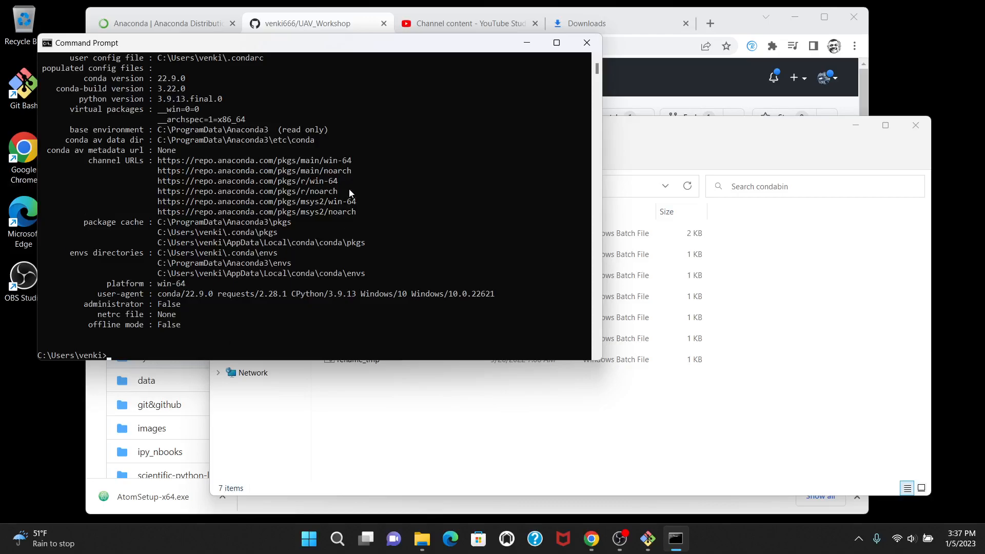
Review the conda info output, checking the Python version and the conda version
scroll(351, 192, "up", 2)
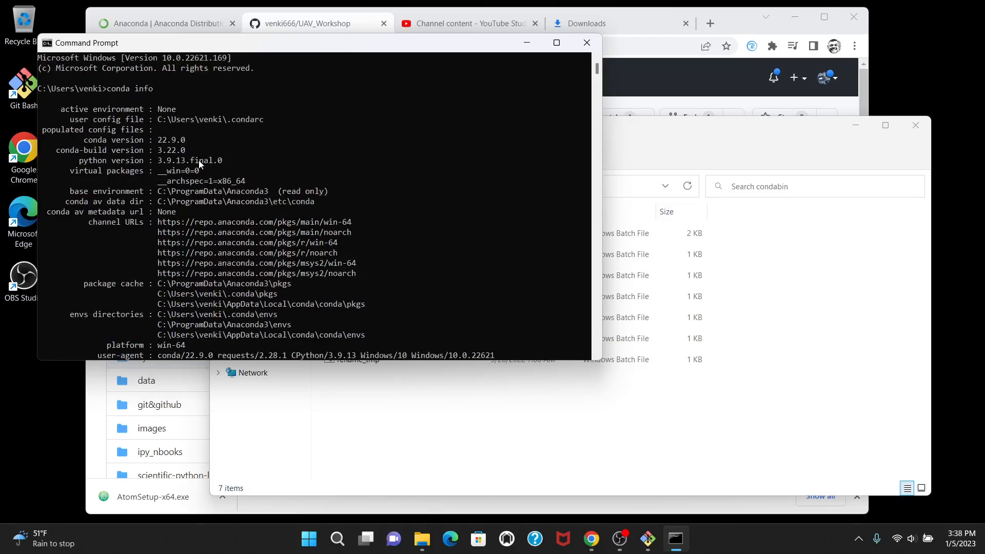
double_click(171, 161)
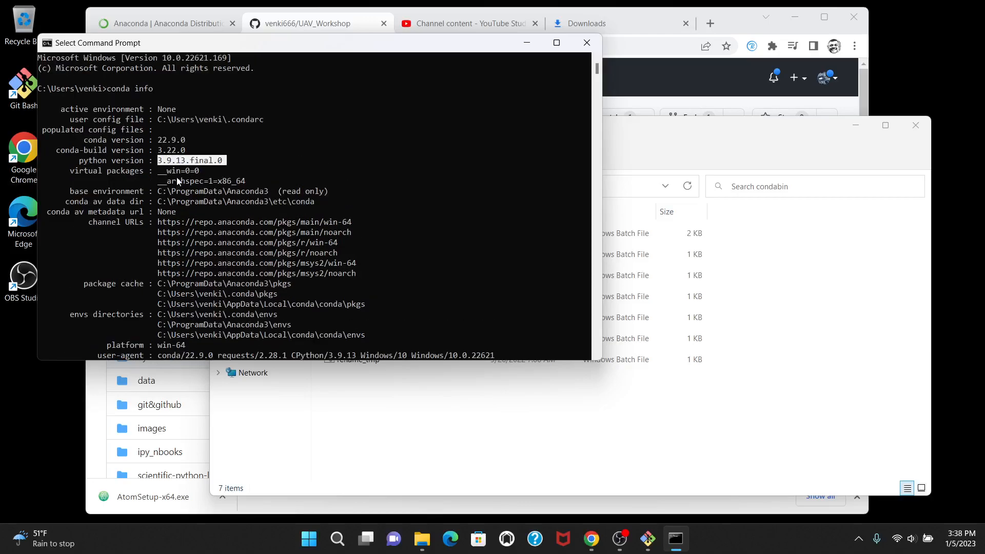
double_click(173, 141)
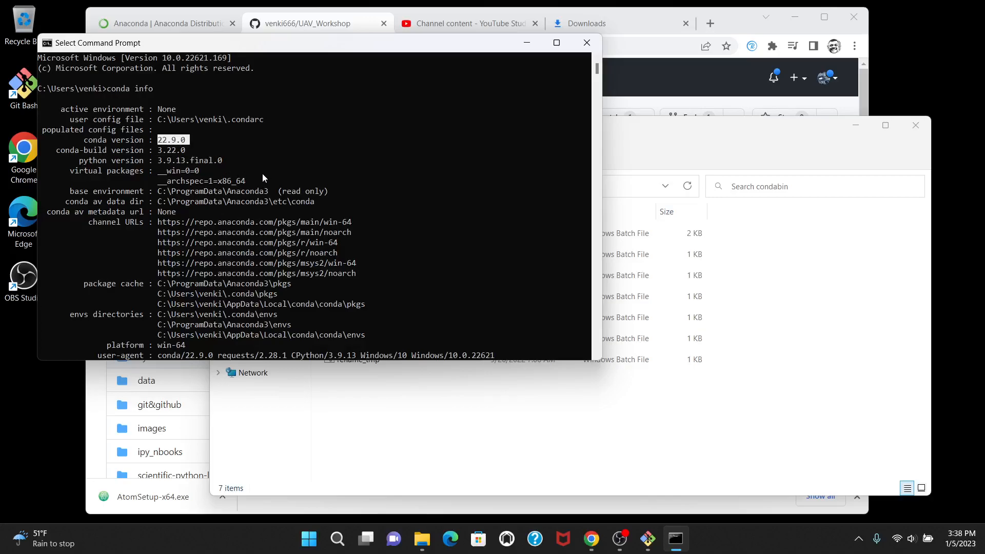
scroll(231, 302, "down", 4)
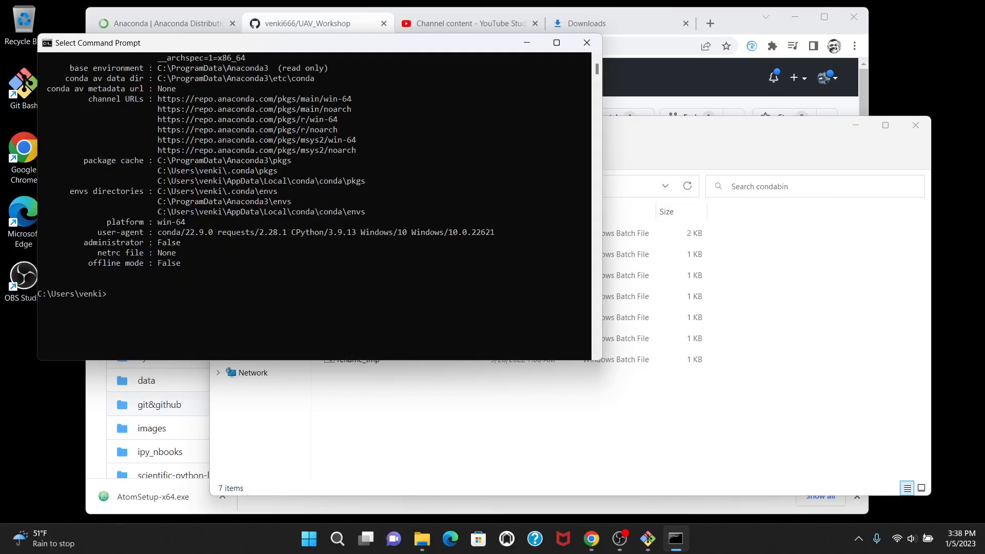
scroll(461, 288, "up", 4)
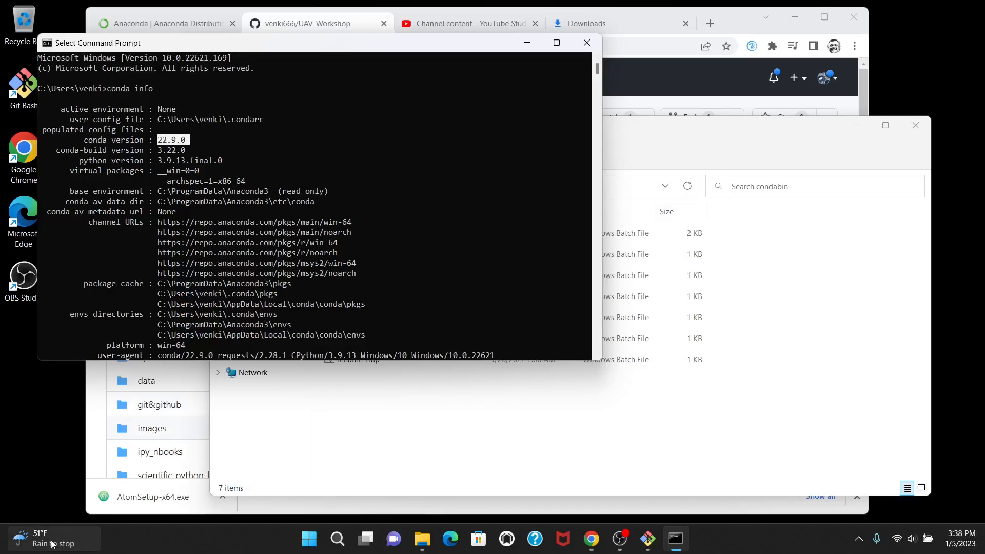
Search Windows for "ana" to check the installed Anaconda3 apps and pick Anaconda Navigator
left_click(311, 538)
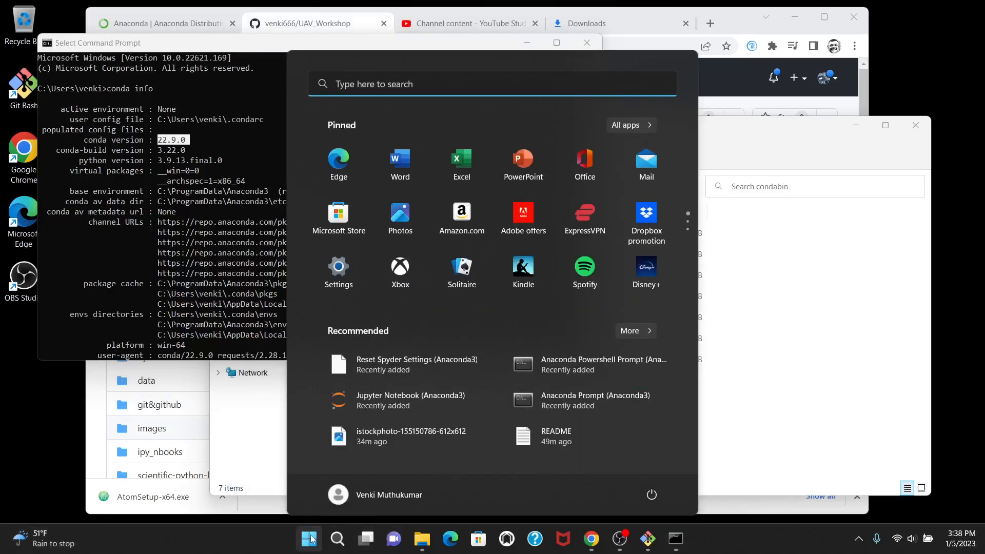
type("ana")
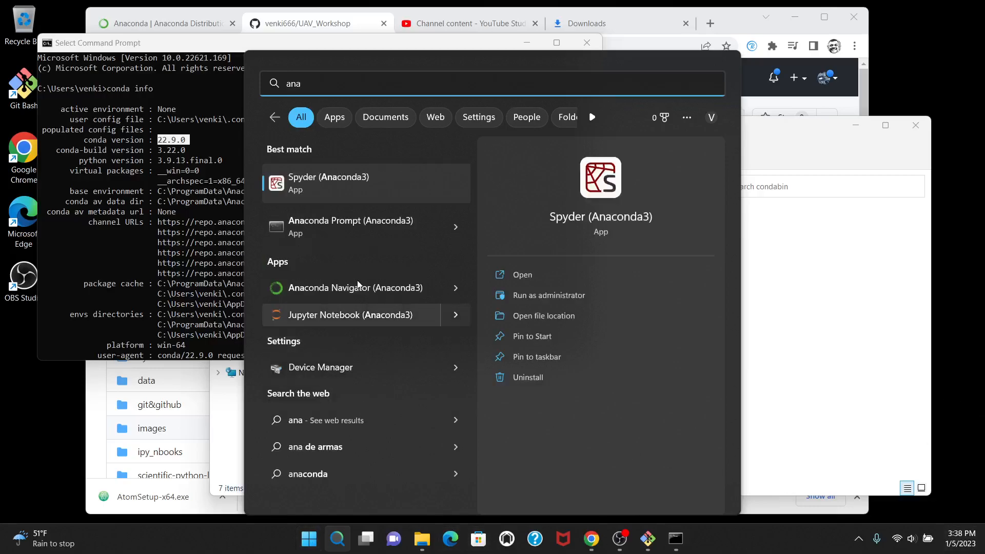
left_click(327, 288)
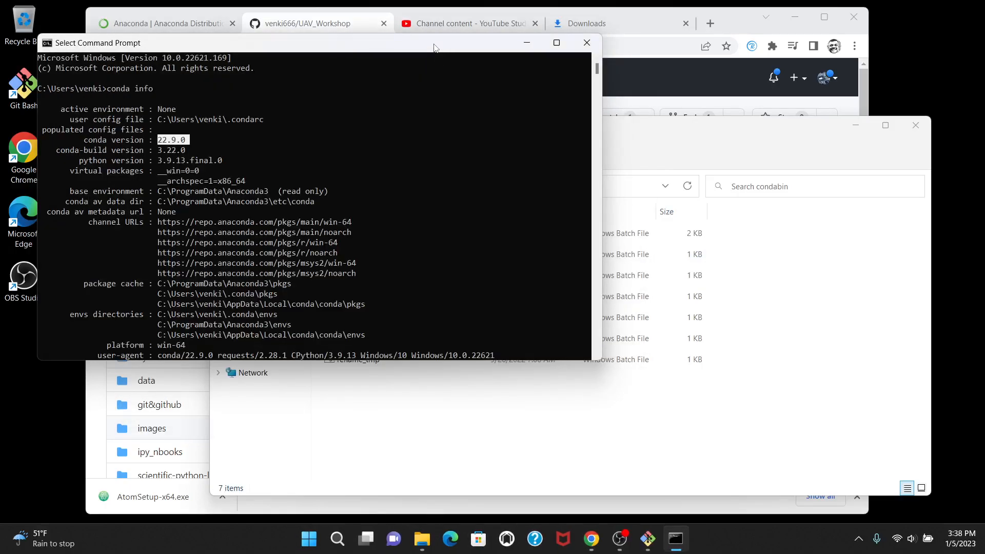
Move the Command Prompt window lower on the desktop and bring the condabin File Explorer window to the front
left_click_drag(433, 48, 503, 132)
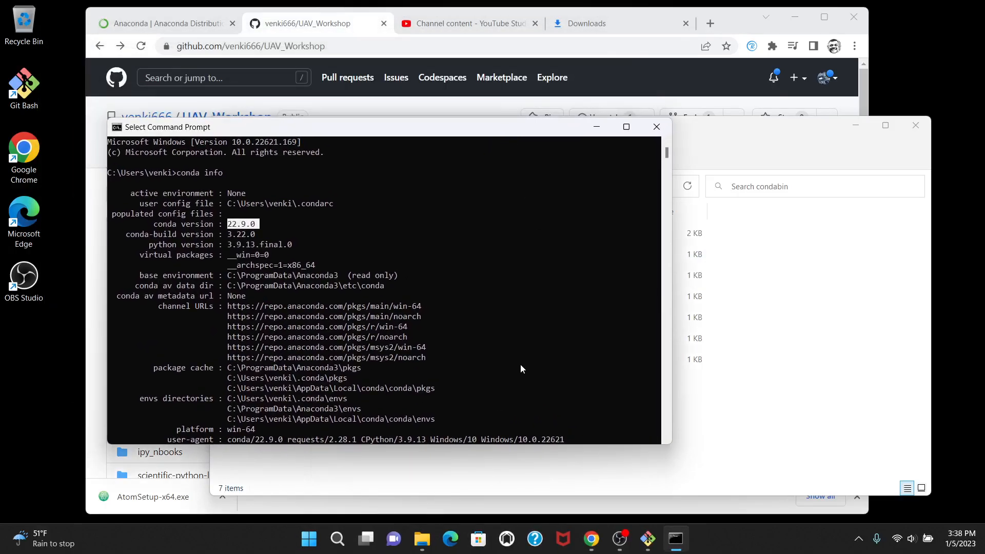
left_click(856, 354)
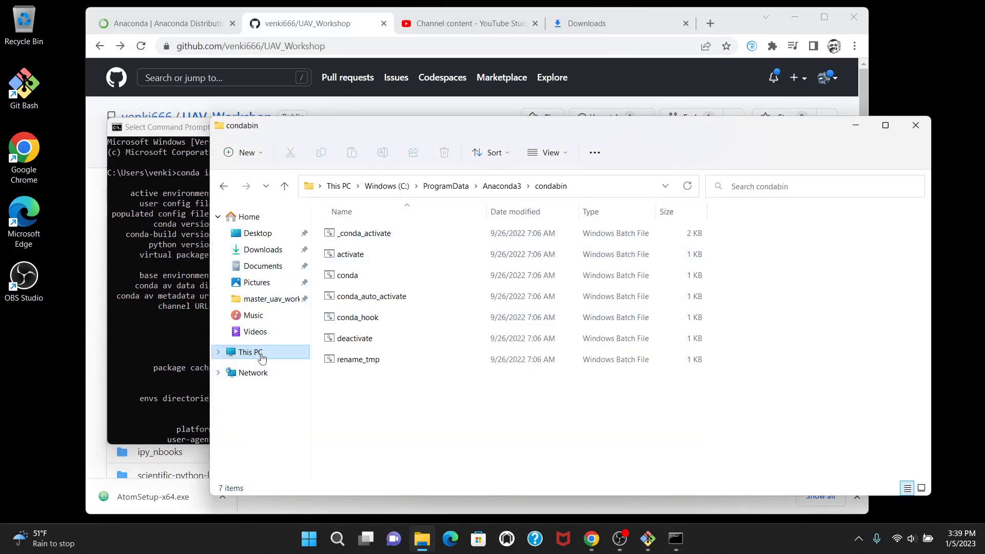
Open the Windows (C:) drive in File Explorer and turn off the display of hidden items
left_click(241, 352)
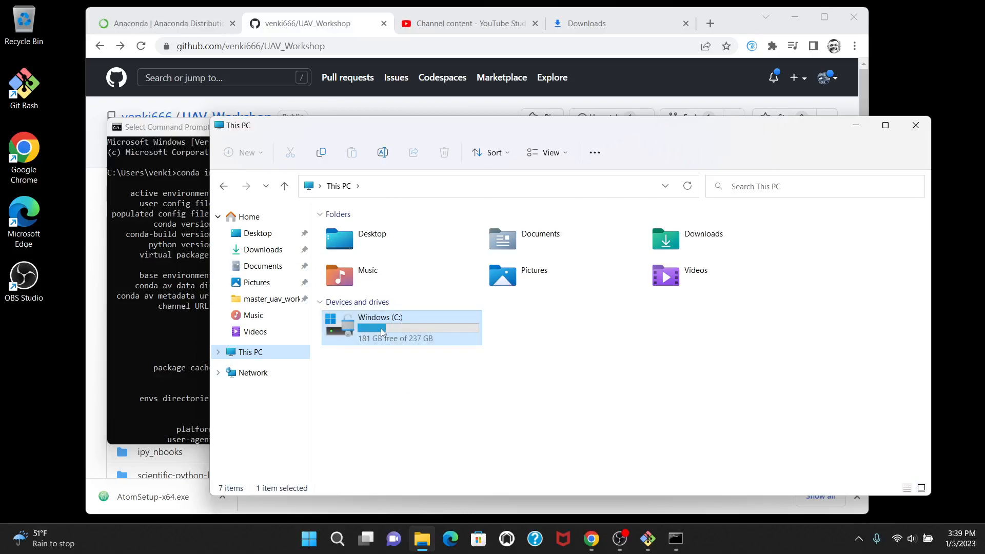
double_click(381, 332)
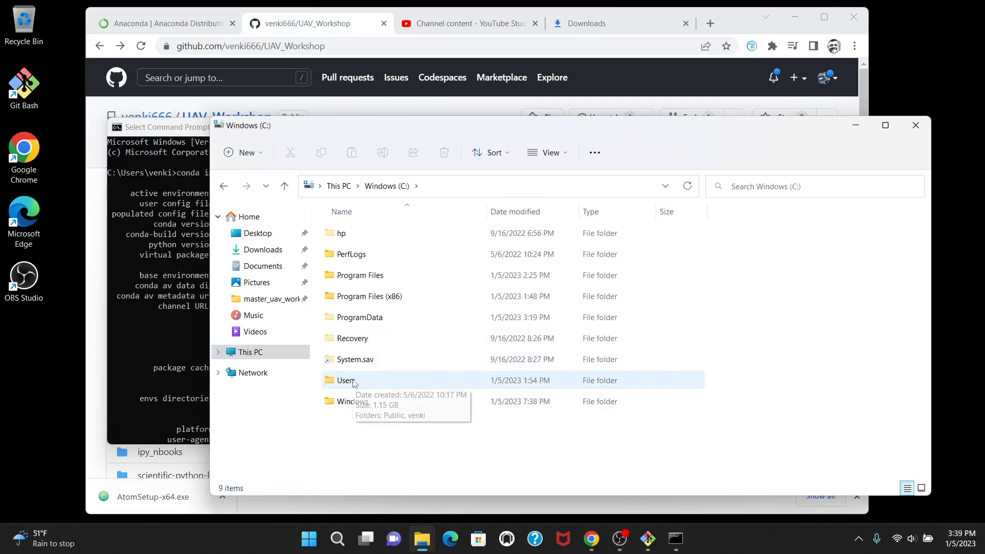
left_click(550, 153)
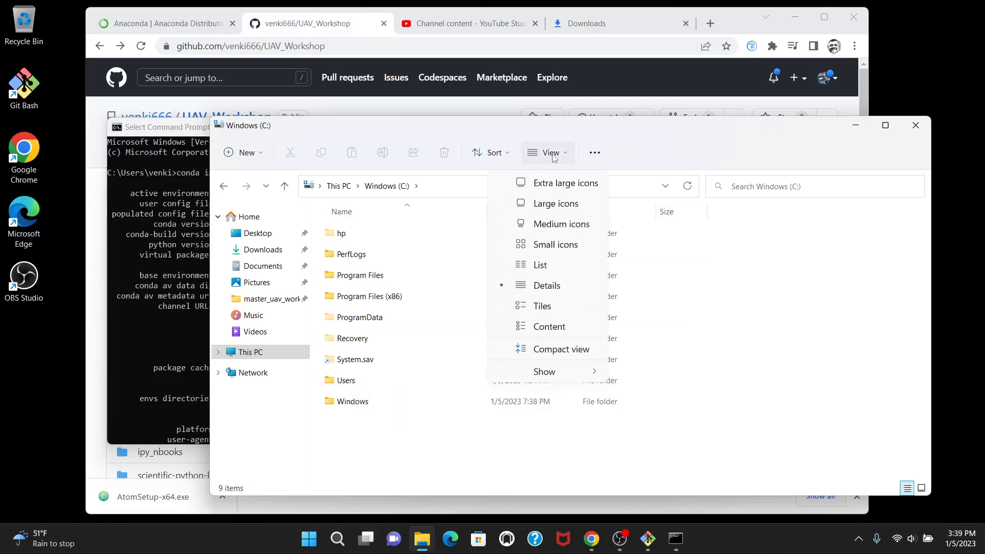
mouse_move(553, 372)
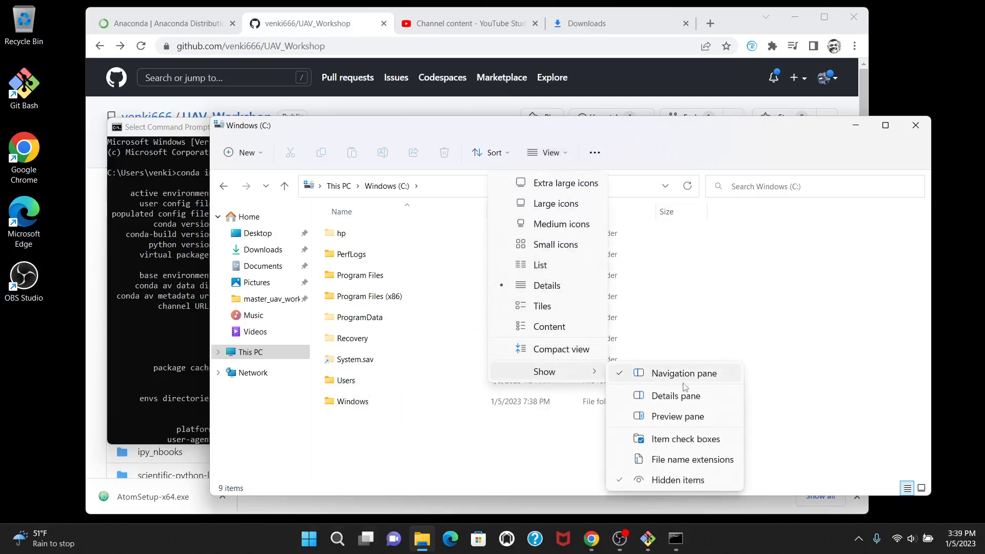
left_click(680, 483)
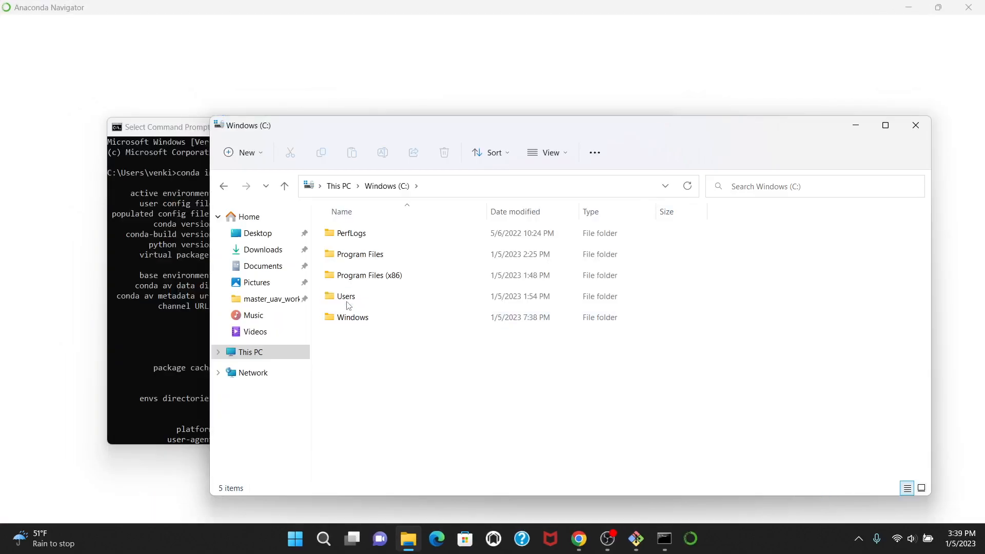
Open the uav_workshop folder inside the user's home folder under Users
double_click(346, 300)
double_click(345, 255)
scroll(422, 326, "down", 3)
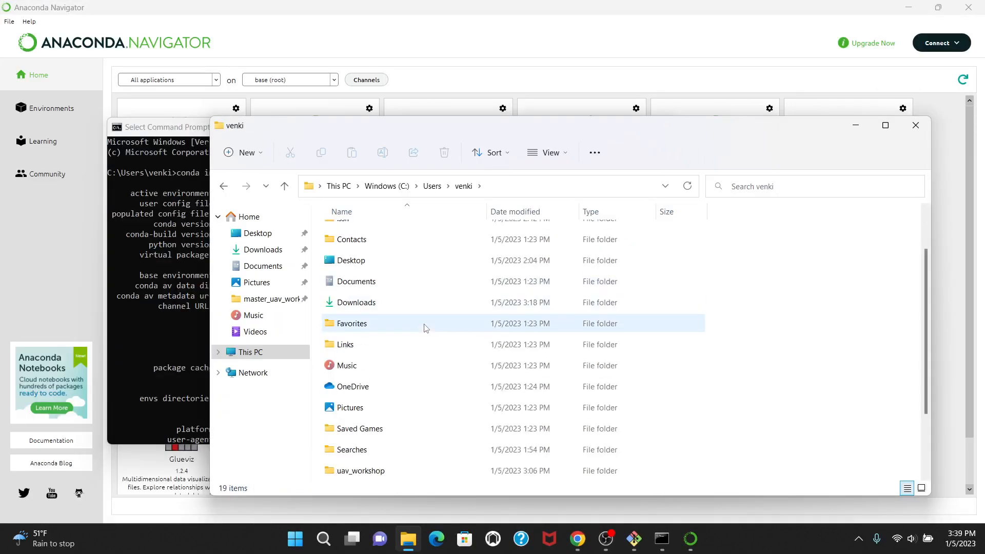
left_click(348, 388)
double_click(348, 388)
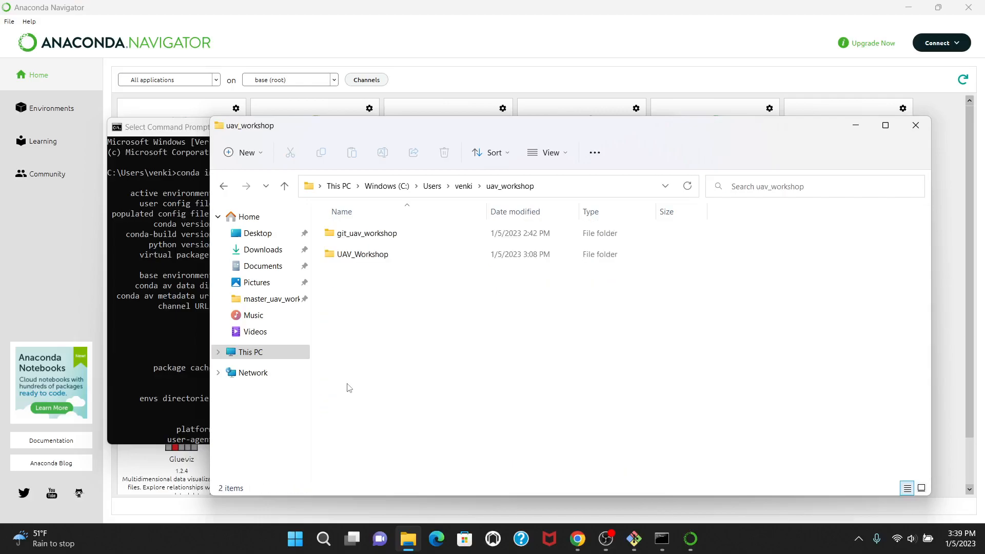
Create a folder named uav_workspace inside uav_workshop and open it
right_click(373, 337)
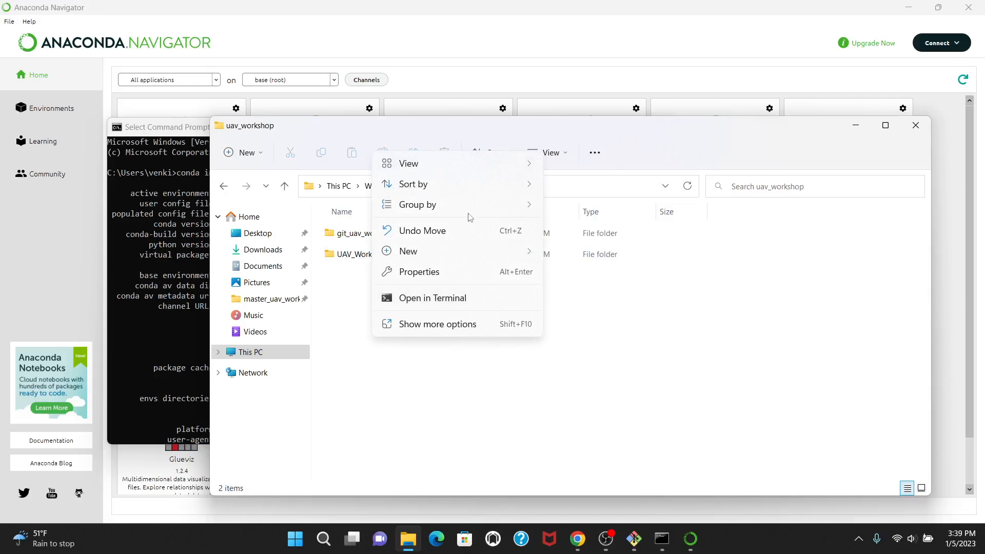
mouse_move(434, 251)
left_click(585, 255)
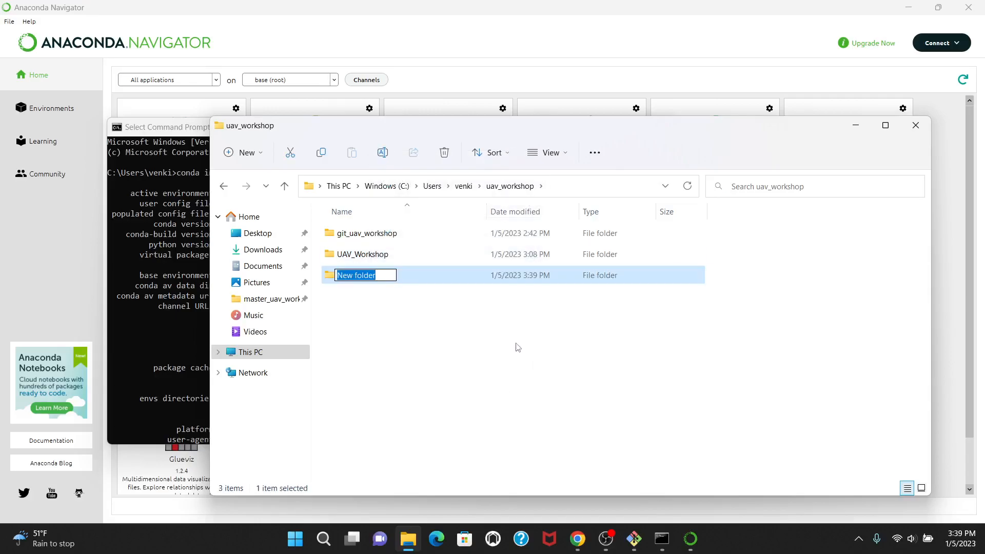
type("uav+")
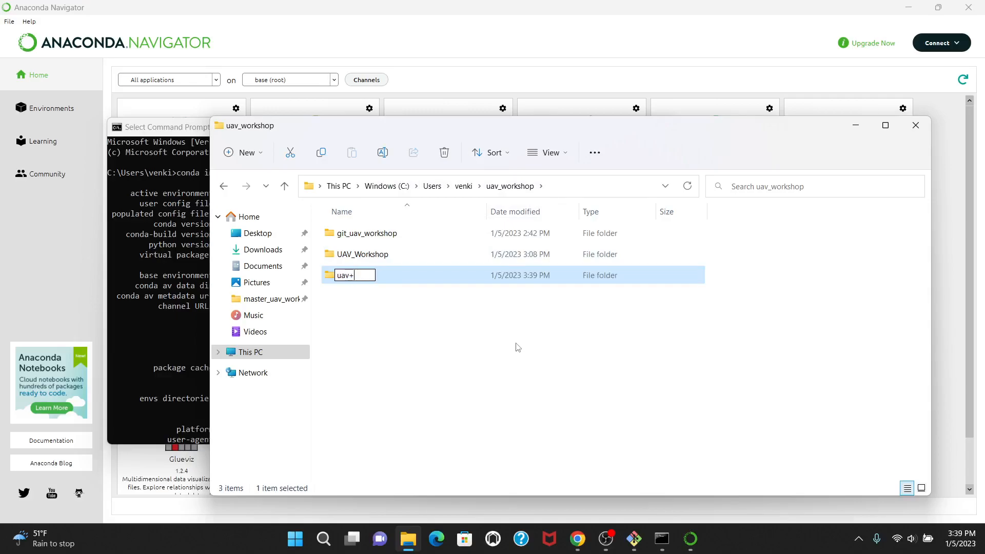
key("BackSpace")
type("_workspace")
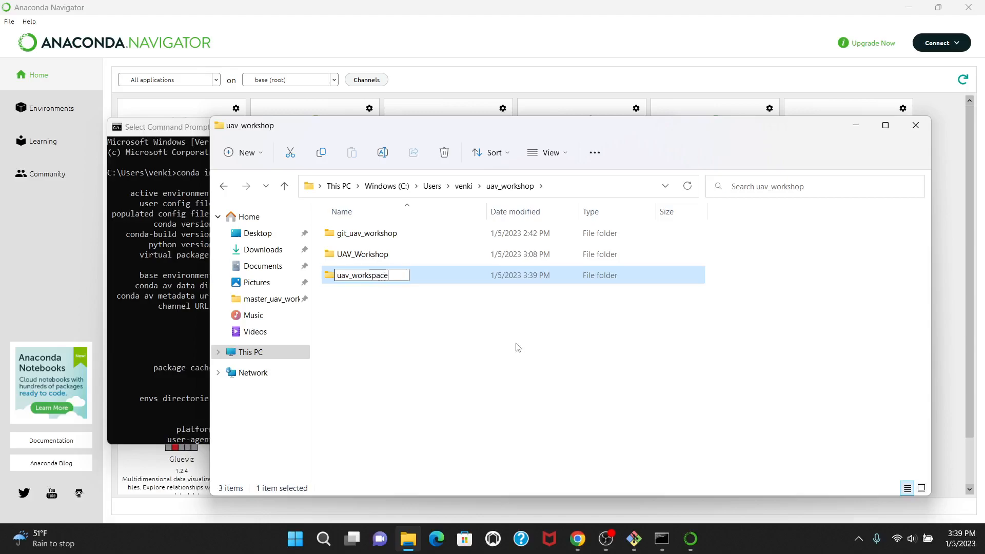
key("Return")
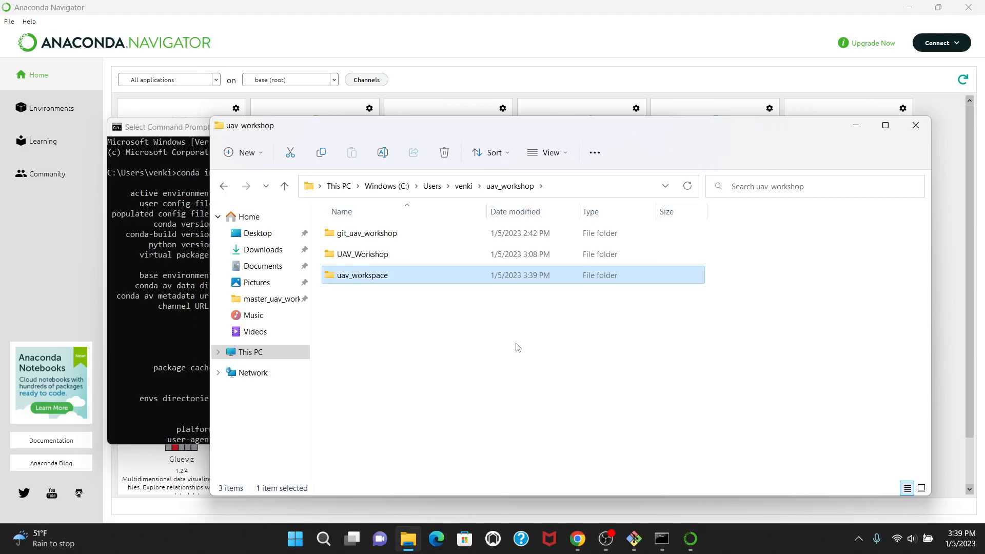
double_click(365, 277)
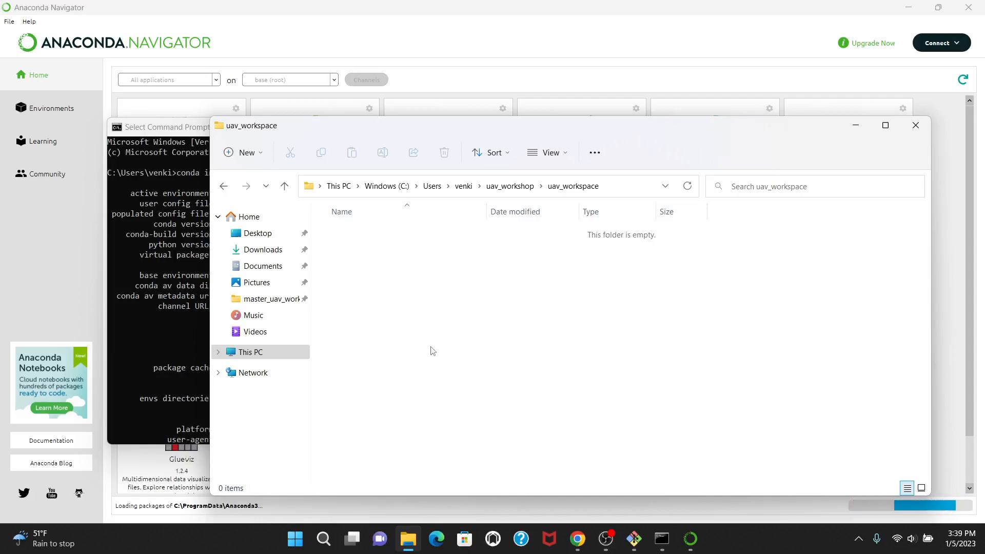
Switch to Anaconda Navigator and postpone the update to version 2.3.2 with a later reminder
left_click(325, 5)
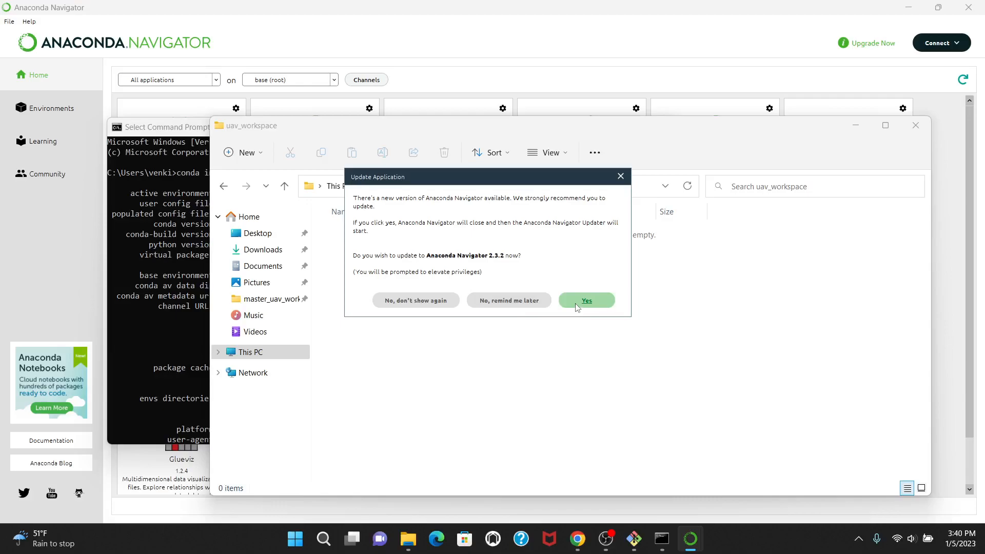
left_click(518, 303)
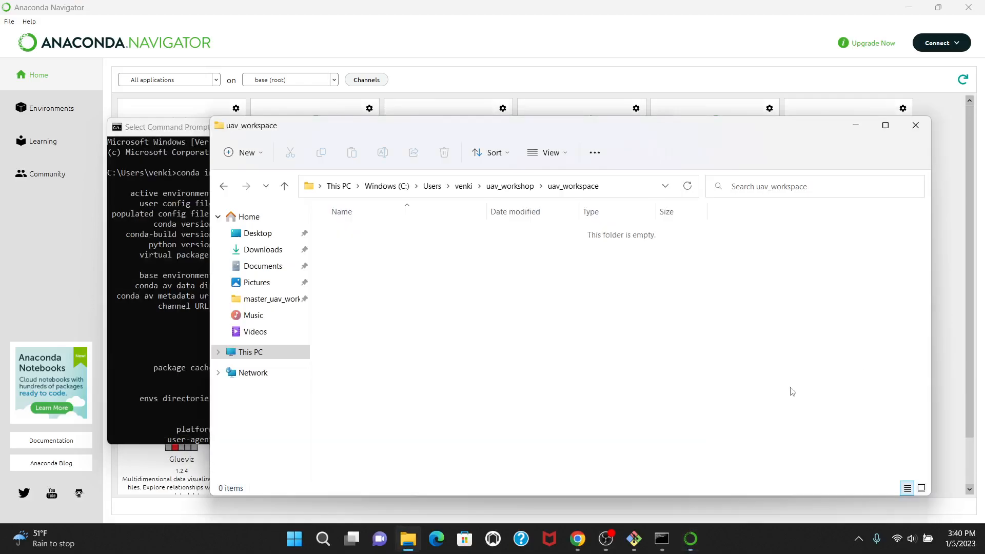
left_click(317, 9)
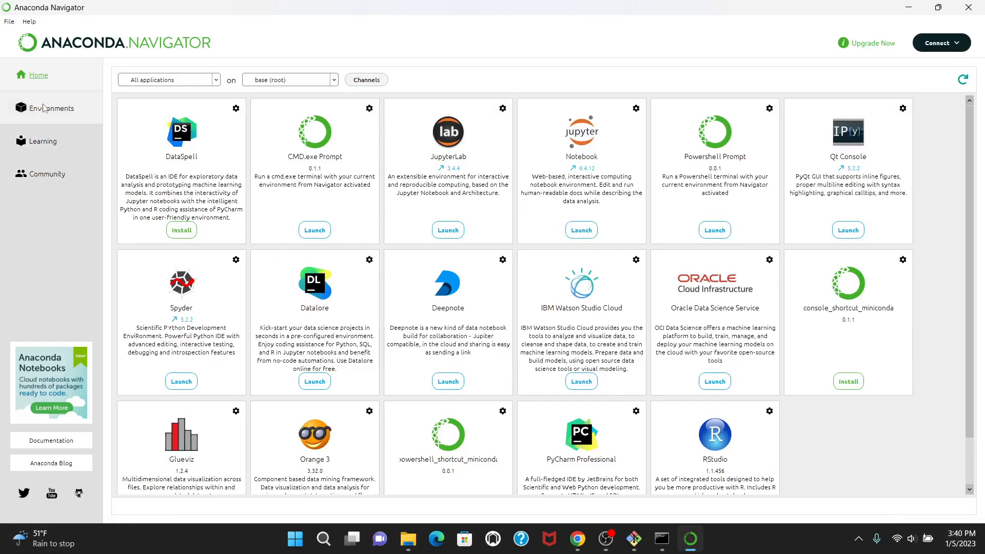
Check the environment and application filters on the Navigator home page, keeping base (root) and All applications
left_click(307, 82)
left_click(300, 95)
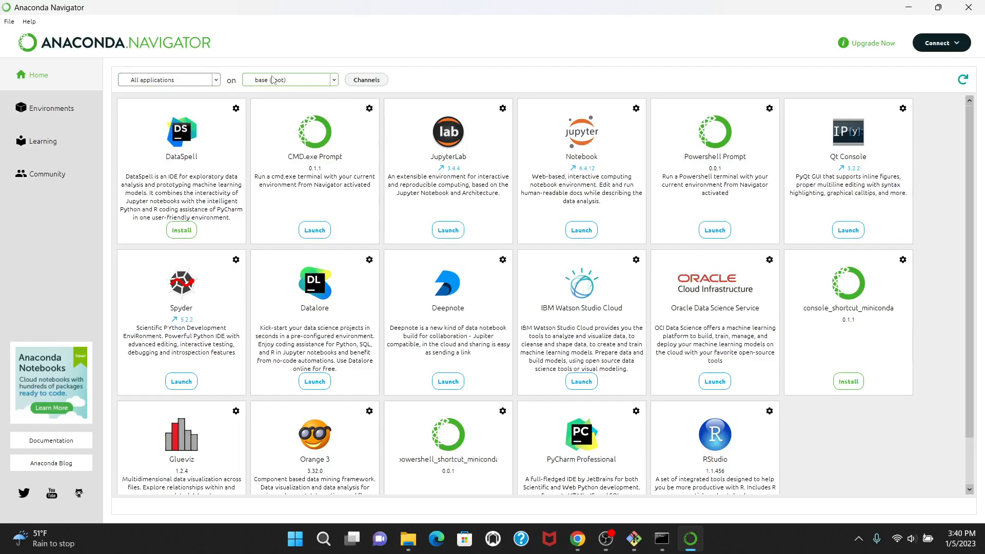
left_click(182, 84)
left_click(180, 93)
Open Navigator's environments page and look through the packages installed in base (root)
left_click(69, 122)
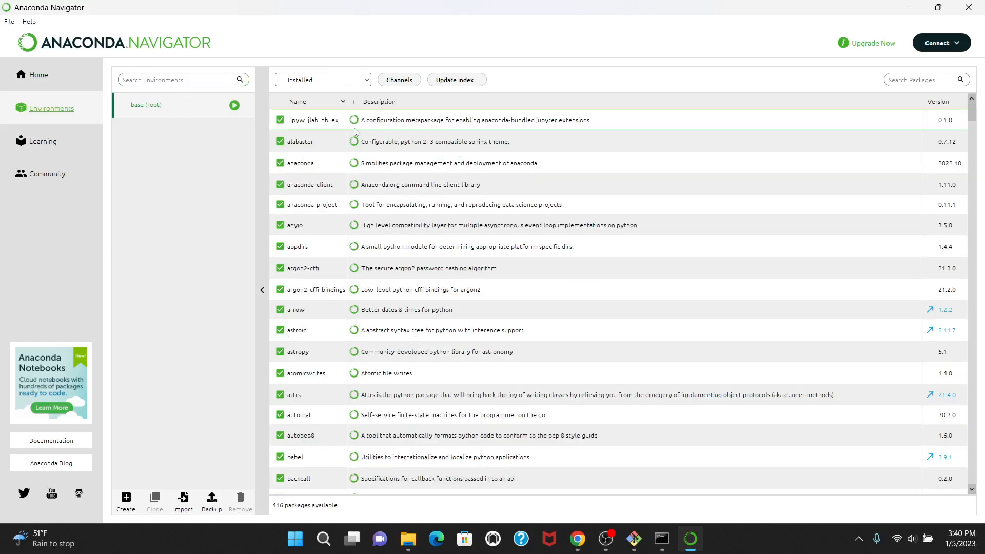
scroll(341, 203, "down", 8)
scroll(342, 203, "down", 20)
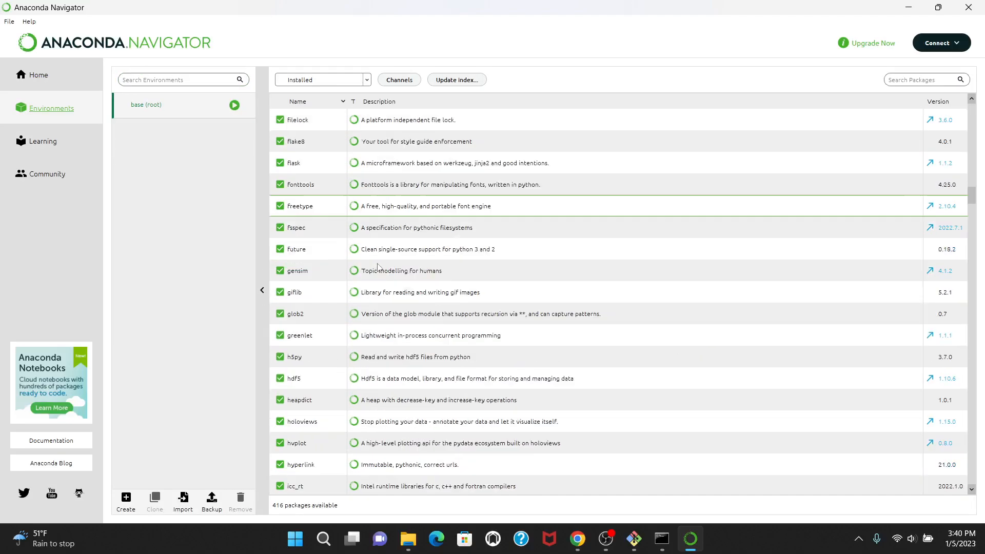
scroll(380, 269, "down", 15)
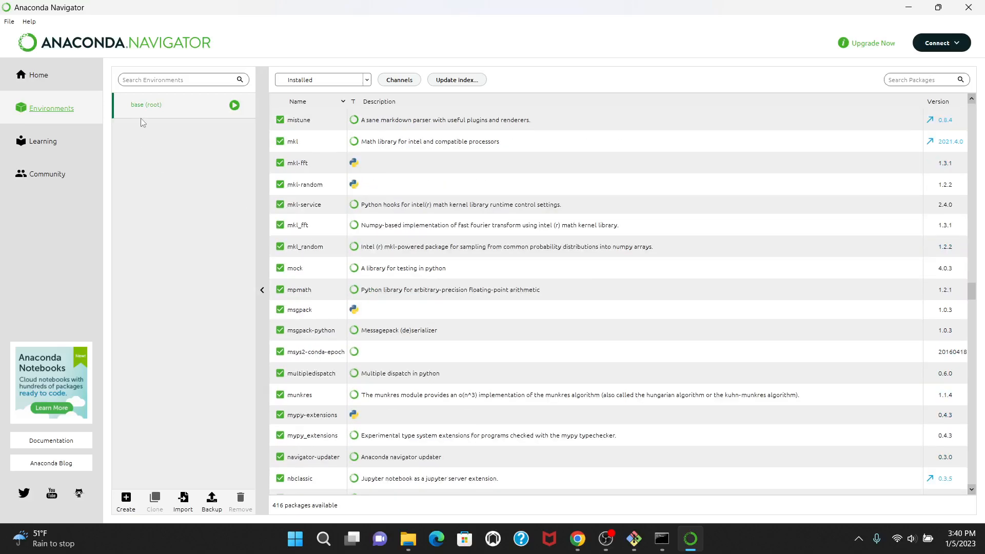
Return to Navigator's home page and look over the applications available to launch or install
left_click(77, 87)
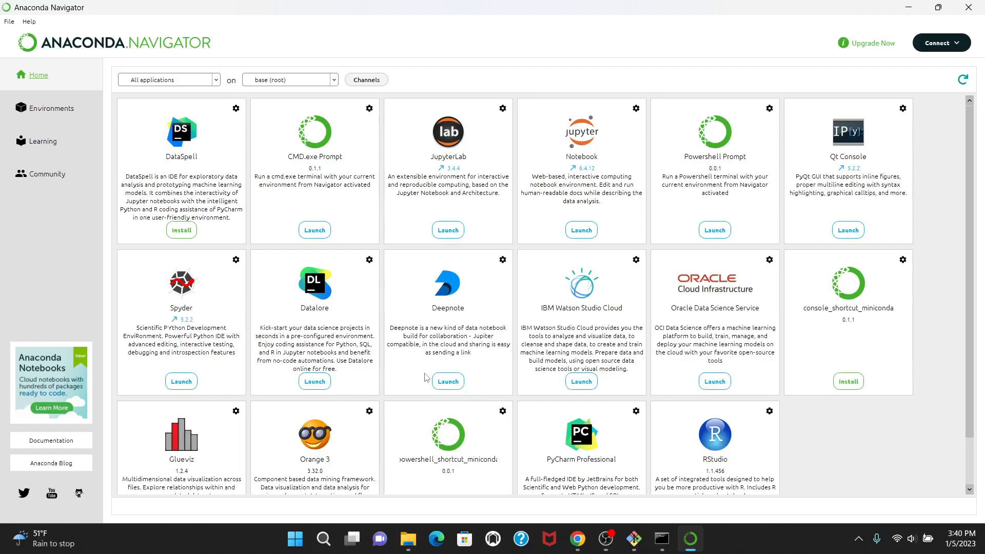
scroll(425, 377, "down", 2)
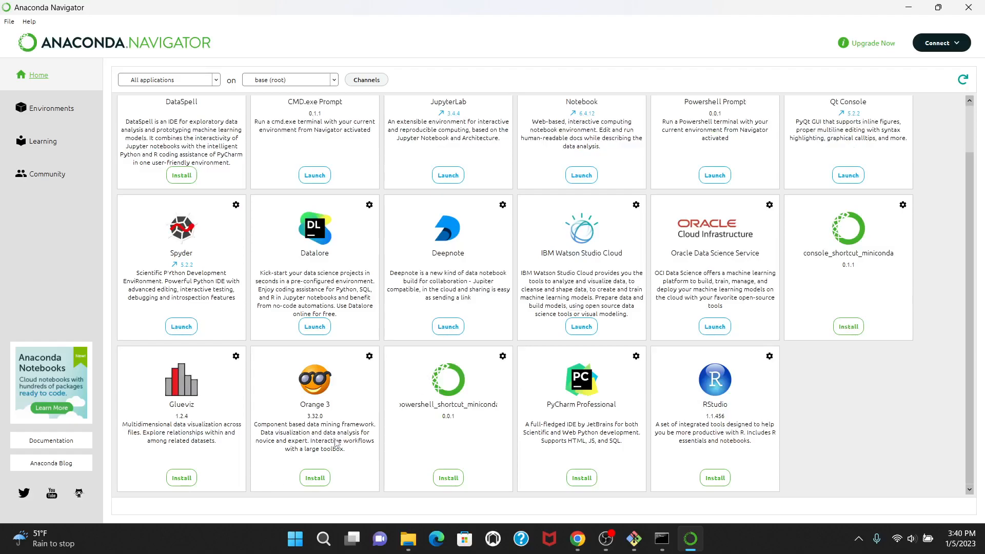
left_click(862, 326)
scroll(493, 383, "up", 1)
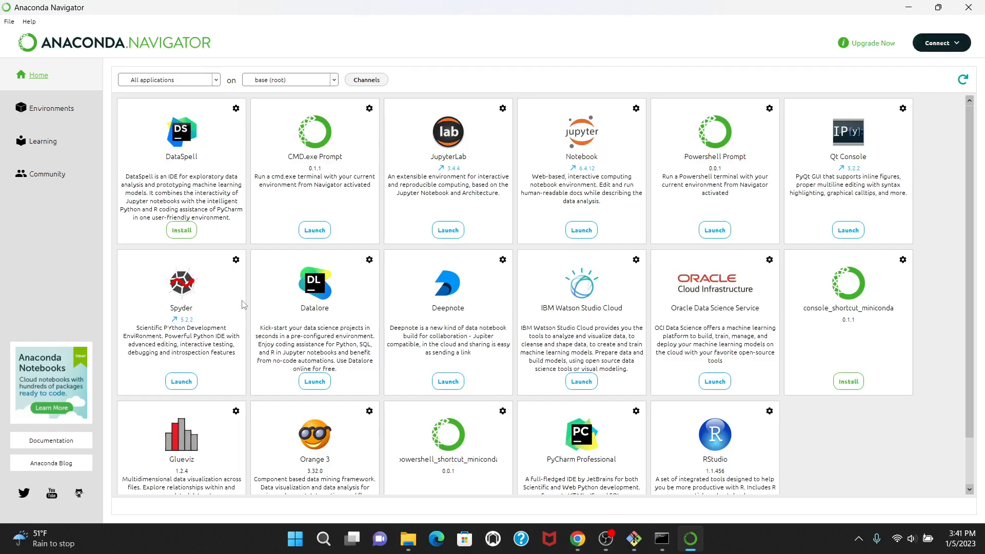
Launch Spyder from Navigator, skip its interactive tour and dismiss the Spyder 5.3.3 update notice
left_click(175, 384)
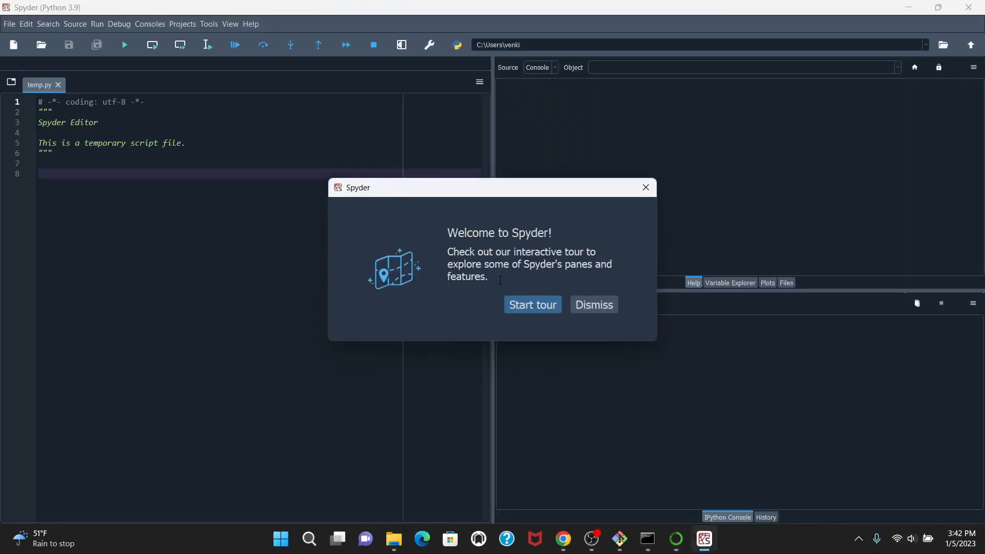
left_click(598, 304)
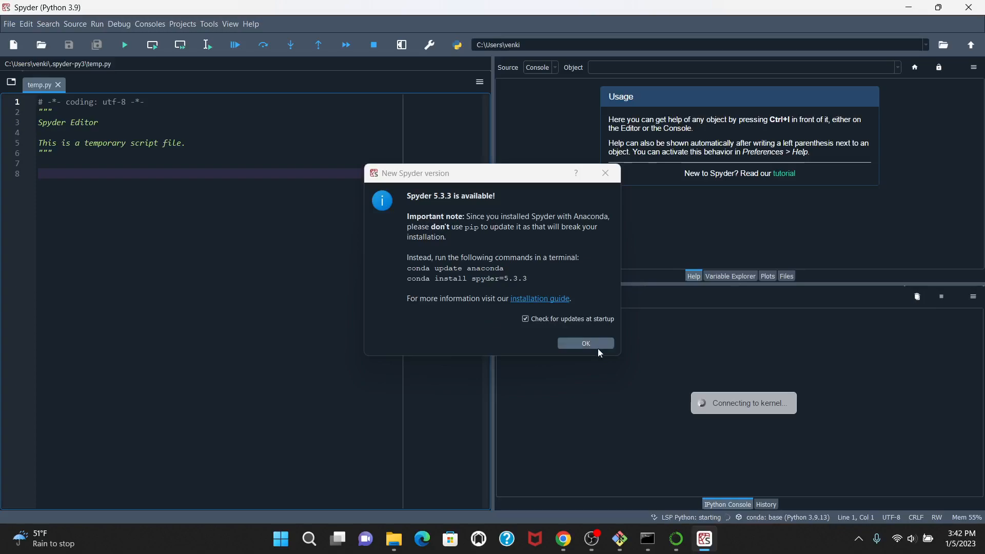
left_click(585, 345)
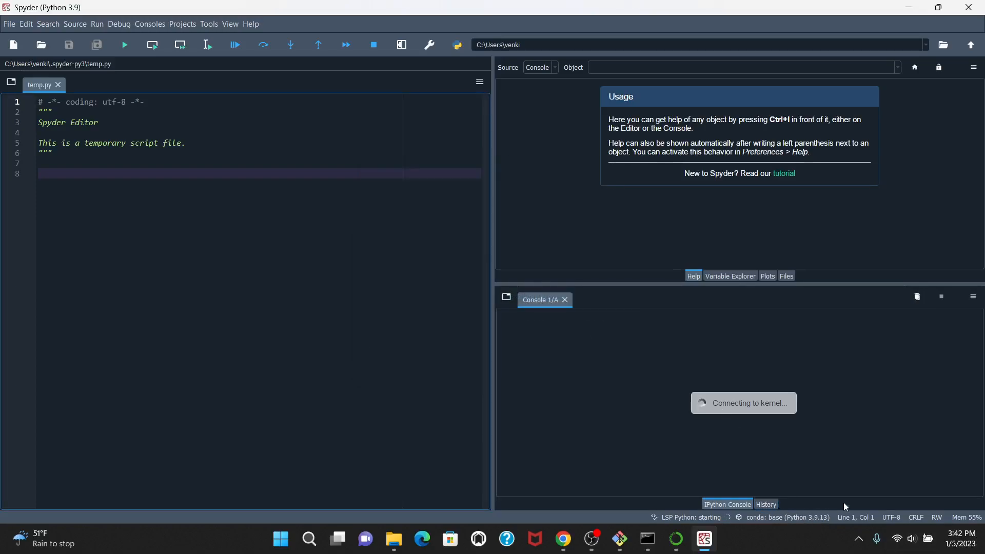
left_click(210, 24)
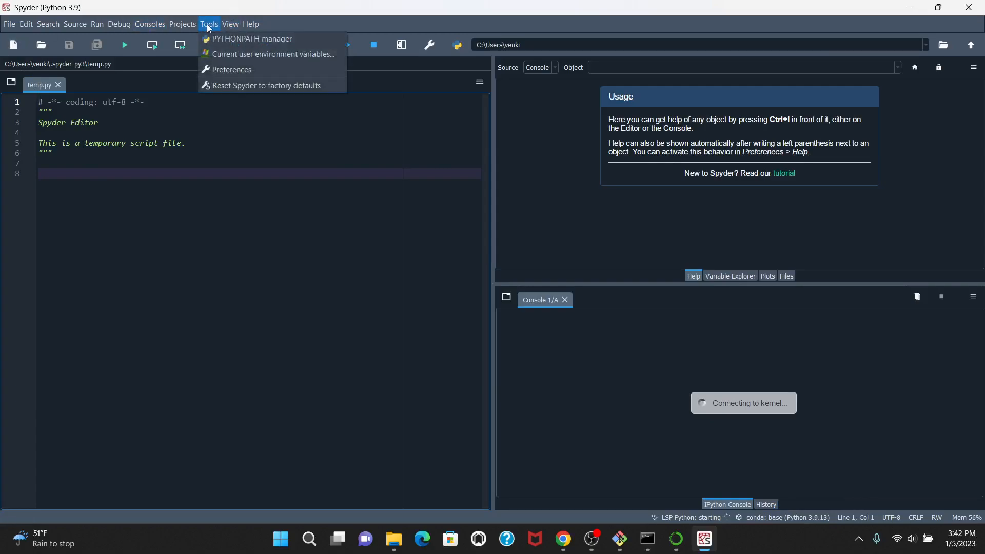
mouse_move(227, 29)
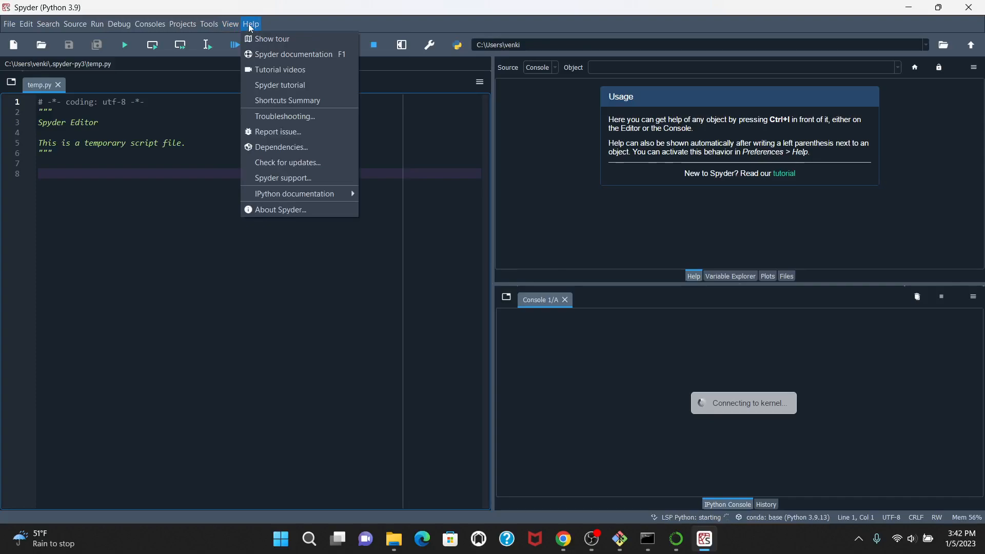
mouse_move(159, 25)
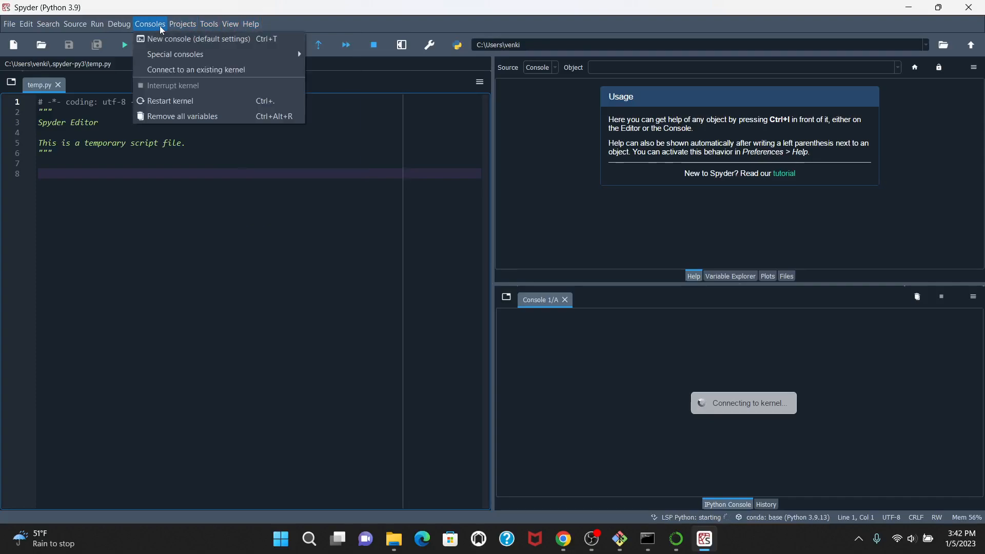
left_click(198, 256)
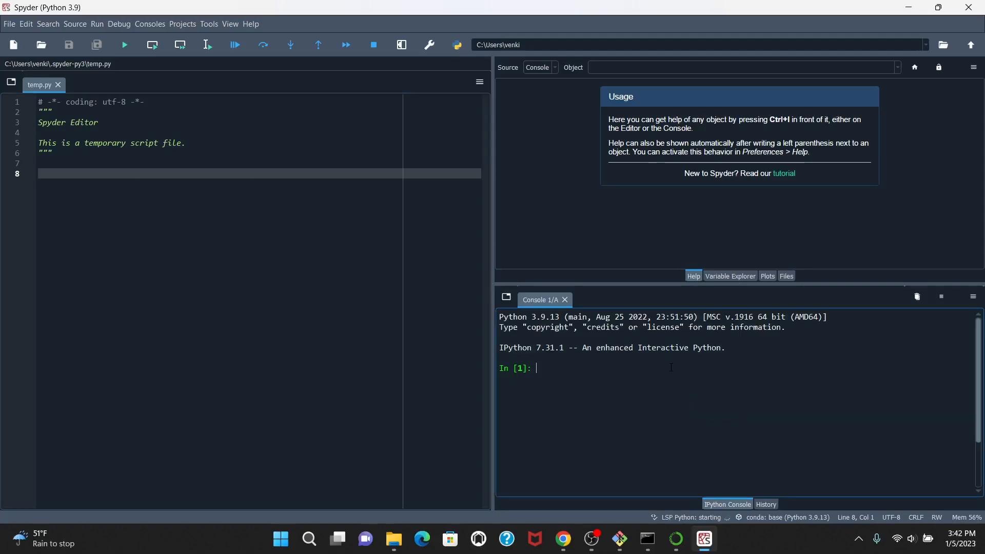
type("mport")
key("BackSpace")
key("BackSpace")
key("BackSpace")
key("BackSpace")
key("BackSpace")
key("BackSpace")
key("BackSpace")
Run print ("hello World") in Spyder's IPython console and check the command against its printed output
type("print (\"hello")
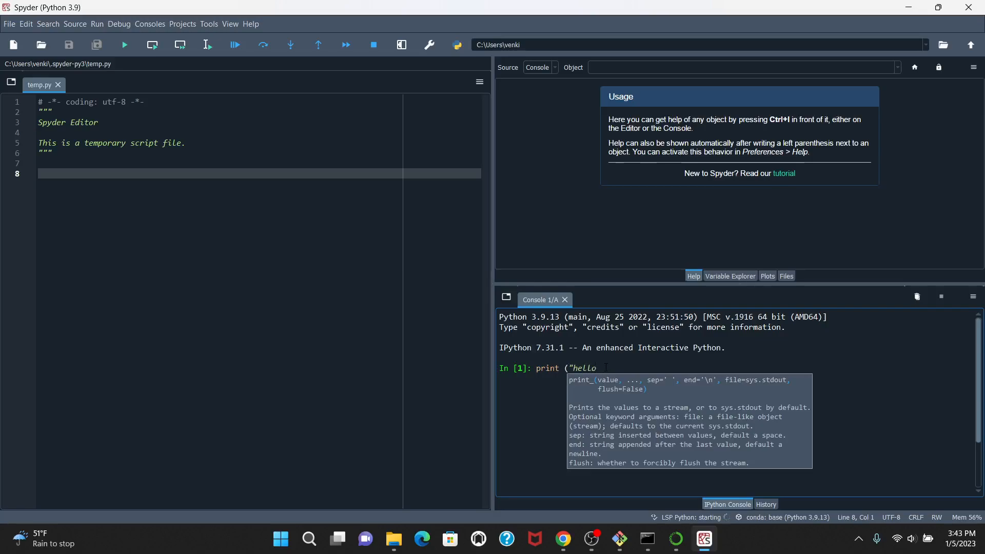
type(" World\")")
key("Return")
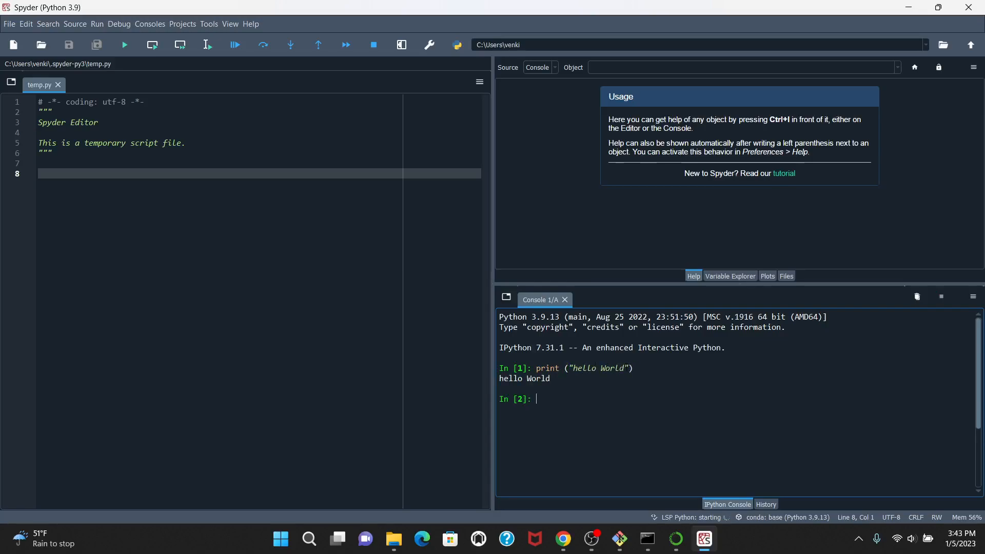
left_click_drag(534, 365, 657, 364)
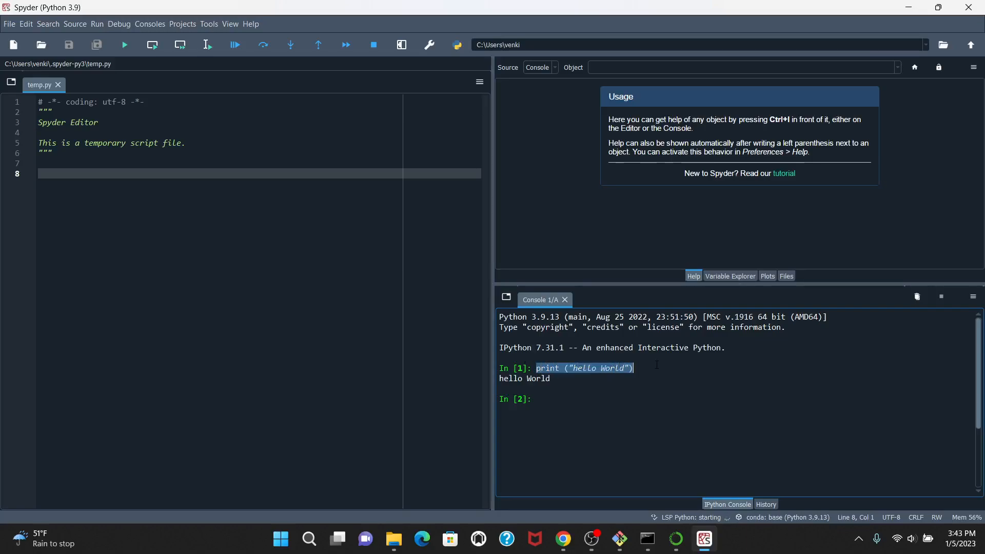
triple_click(567, 377)
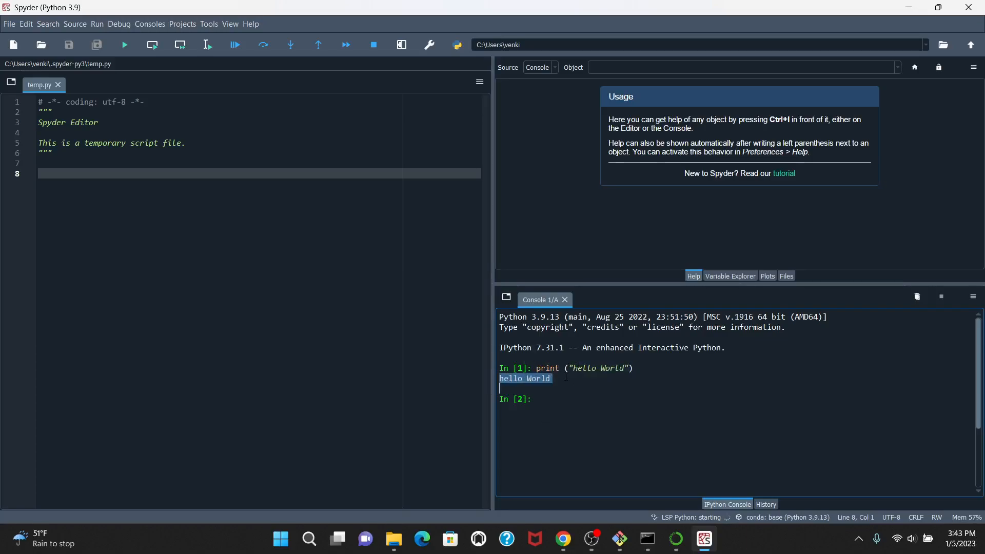
left_click(682, 404)
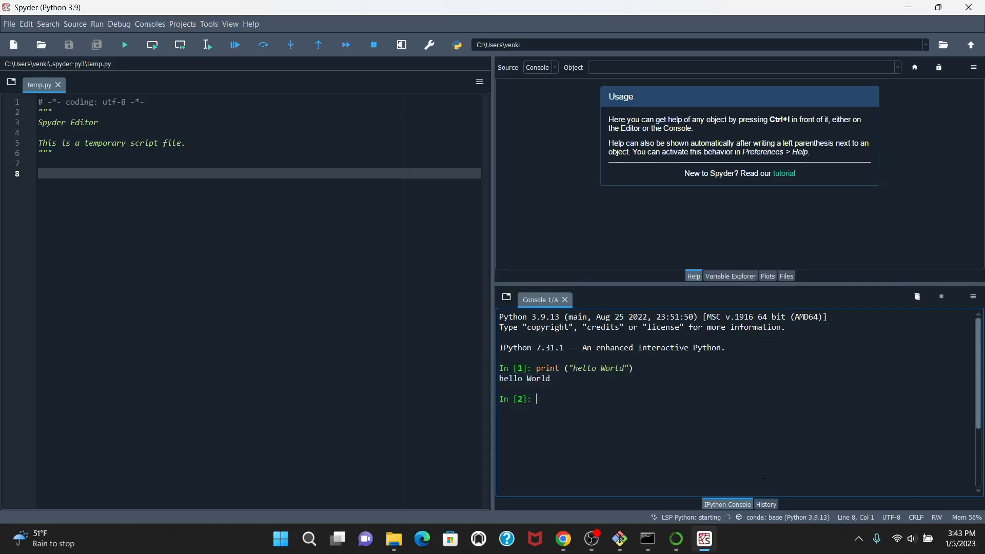
Check the command history in Spyder and return to the IPython console
left_click(766, 504)
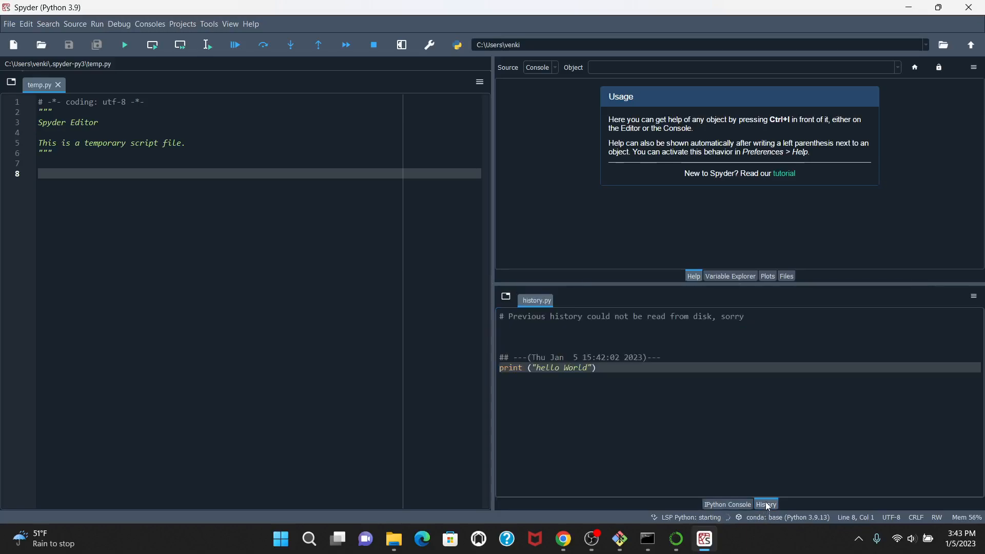
left_click(725, 504)
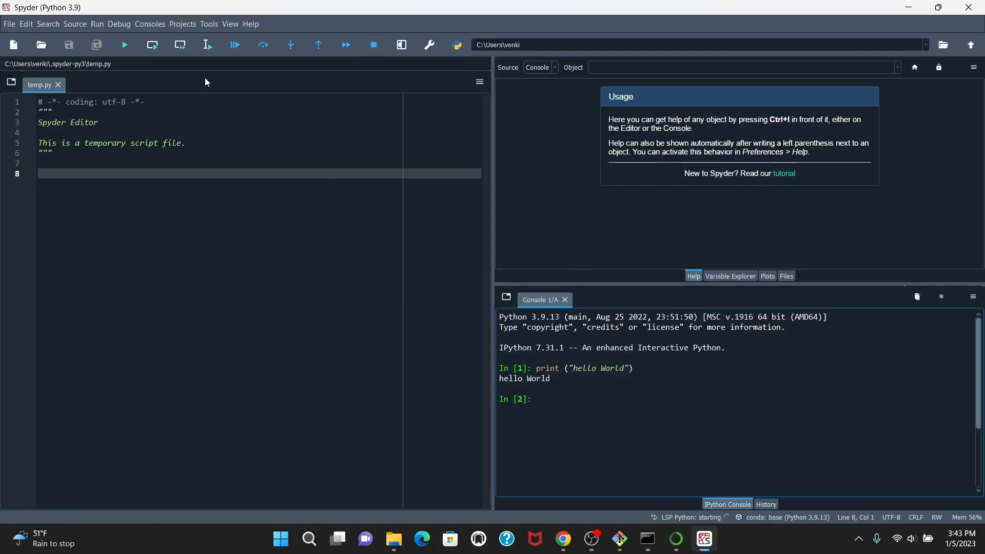
Switch to Anaconda Navigator, look through its learning resources and view the sign-in options for connecting to Anaconda
key("alt+Tab")
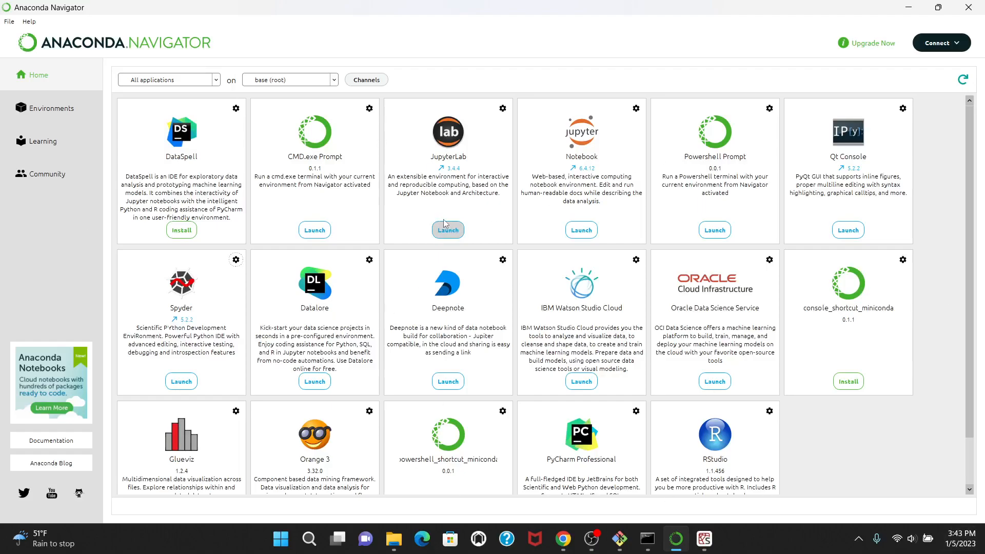
left_click(51, 117)
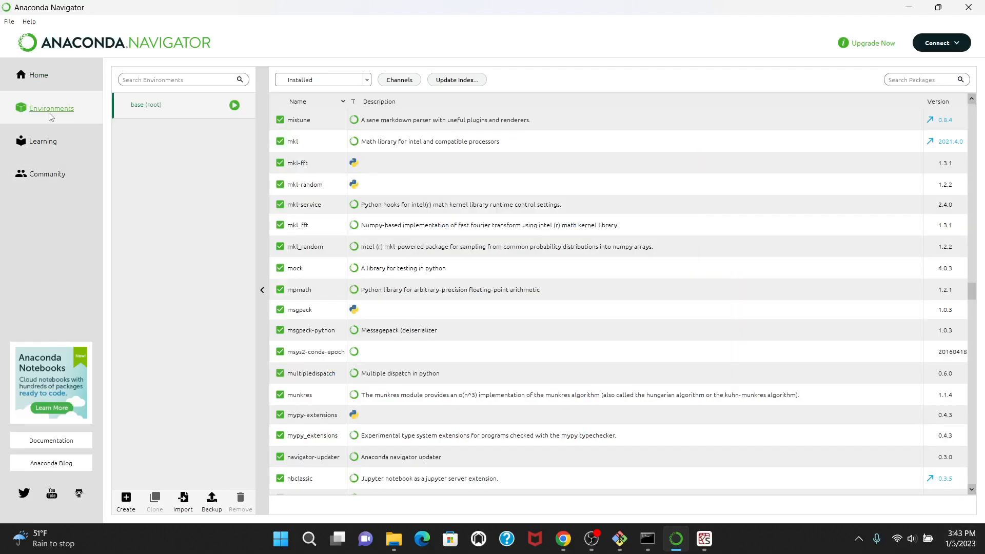
left_click(37, 147)
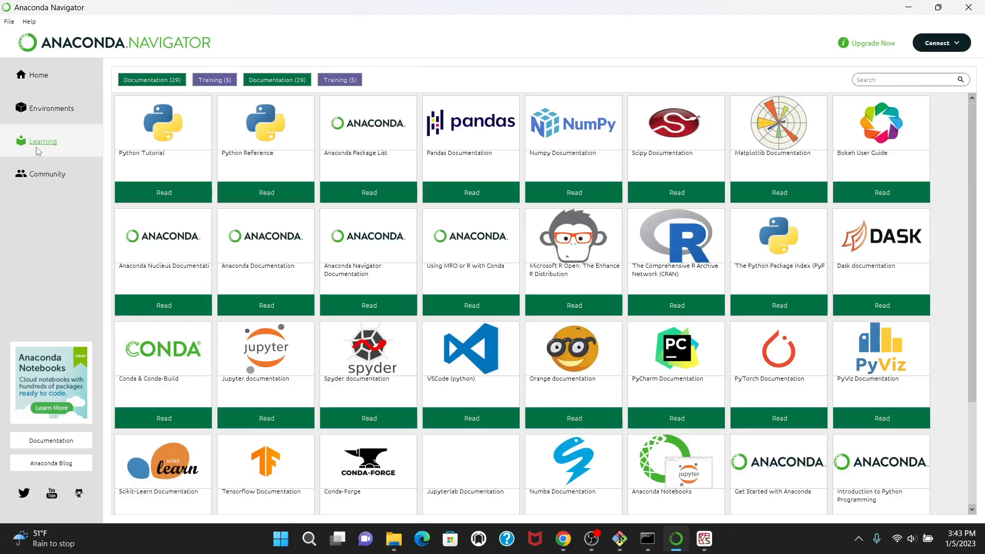
scroll(716, 374, "down", 3)
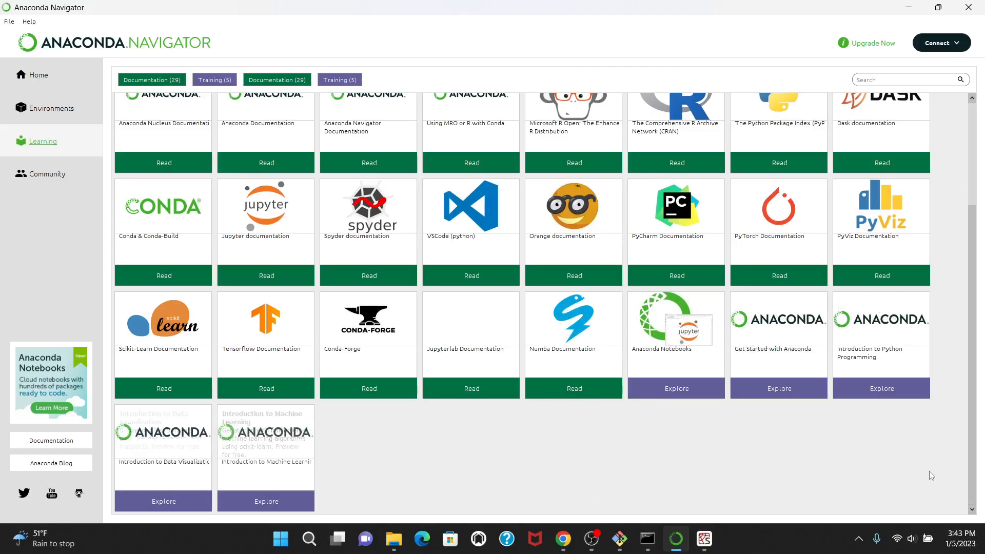
scroll(756, 429, "up", 3)
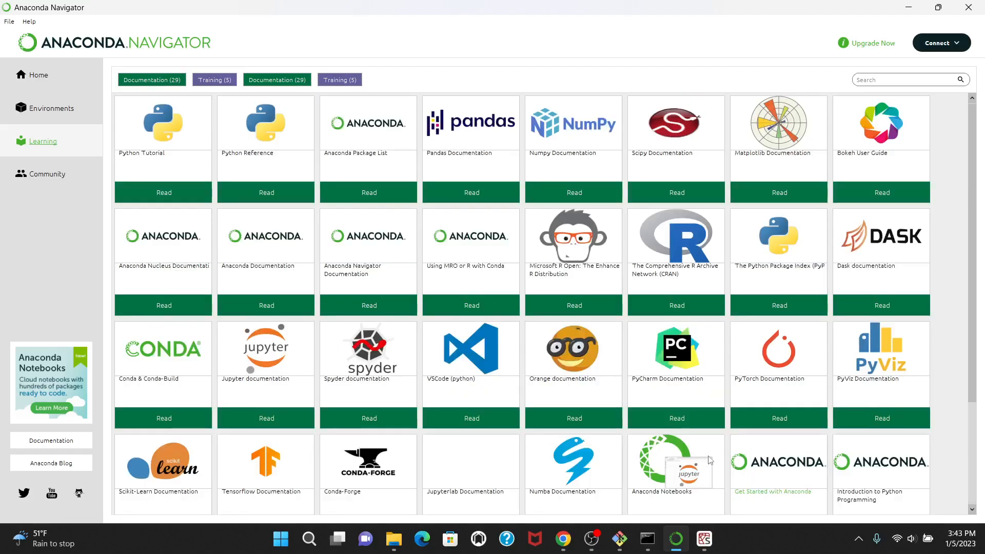
scroll(828, 410, "down", 3)
scroll(826, 412, "up", 1)
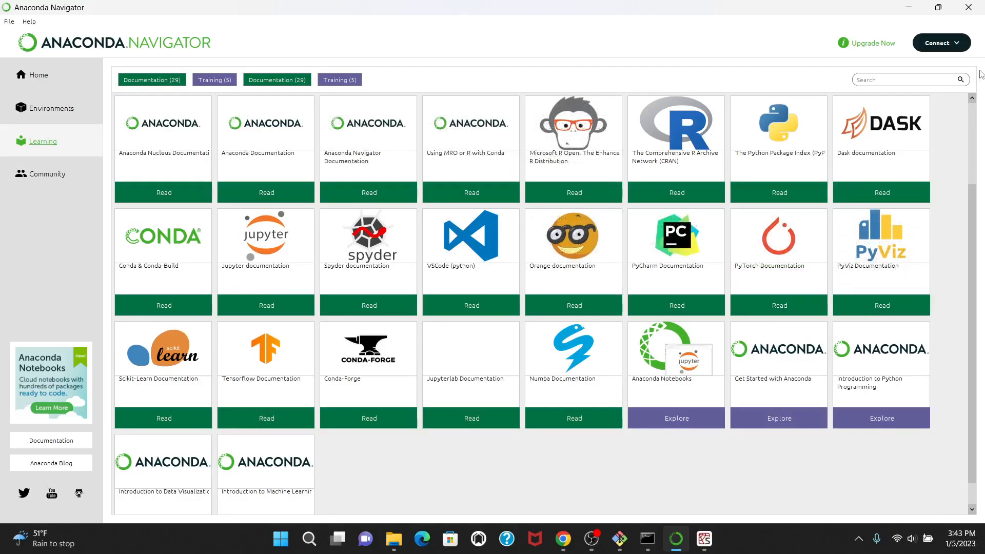
left_click(963, 43)
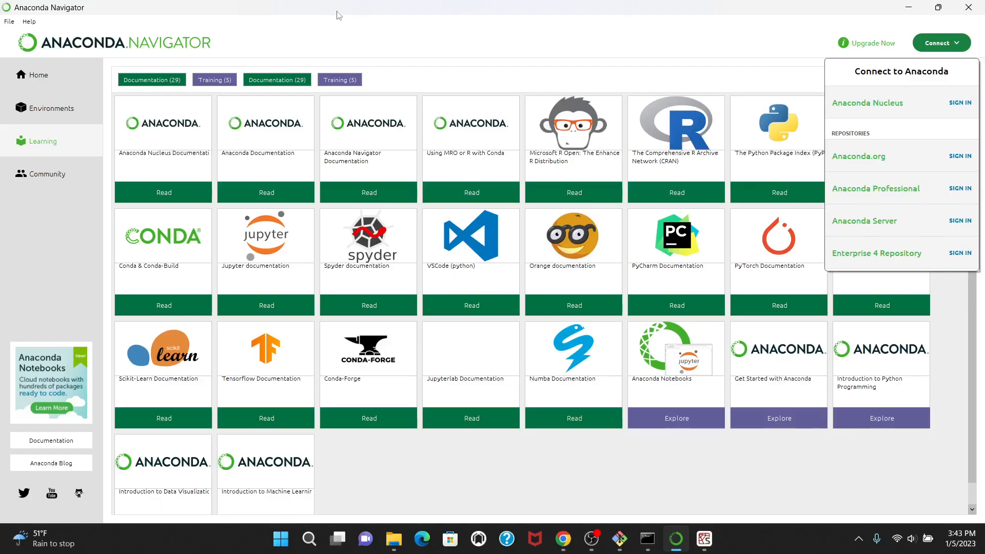
left_click(445, 29)
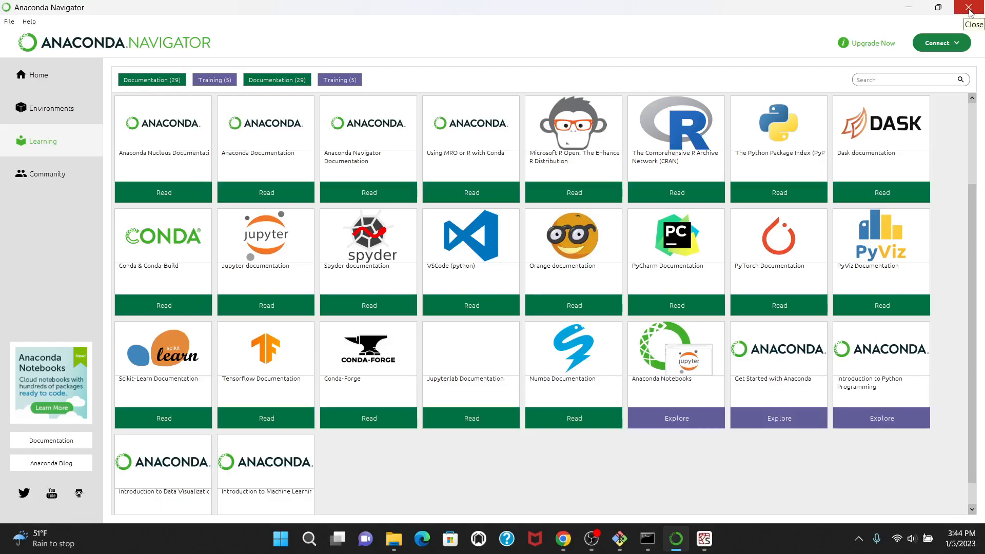
Switch to the open Command Prompt containing the conda info output and run python --version there
mouse_move(648, 538)
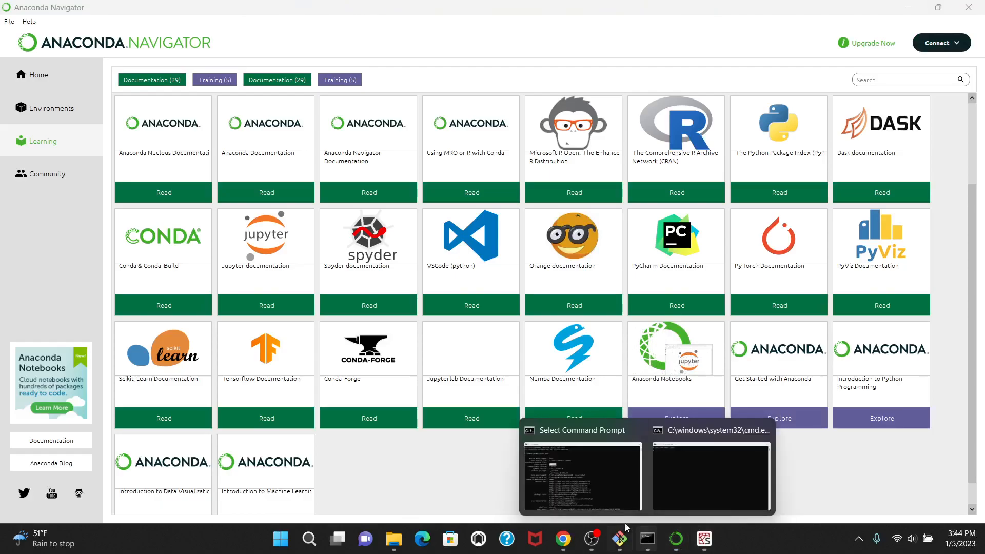
left_click(590, 478)
left_click(541, 379)
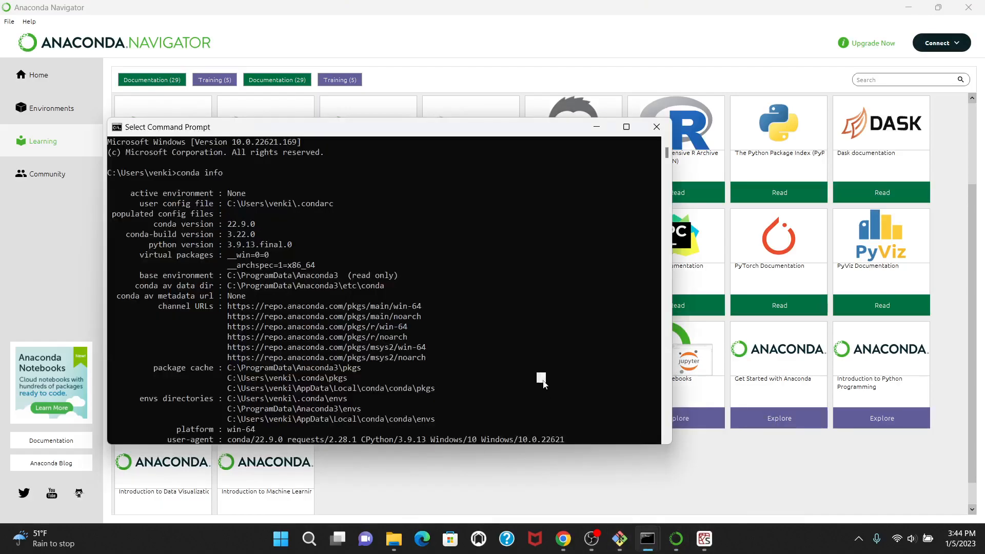
key("Return")
type("python")
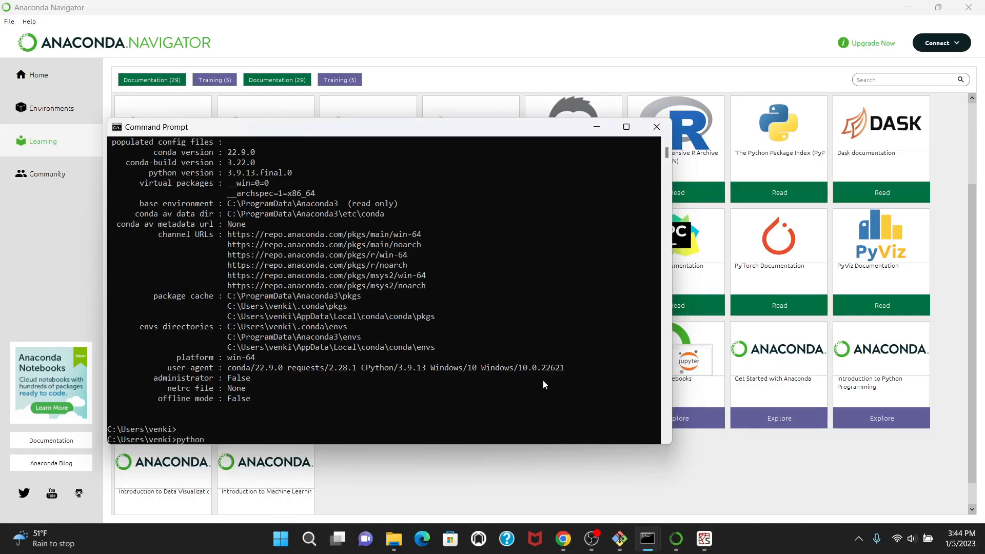
type(" --version")
key("Return")
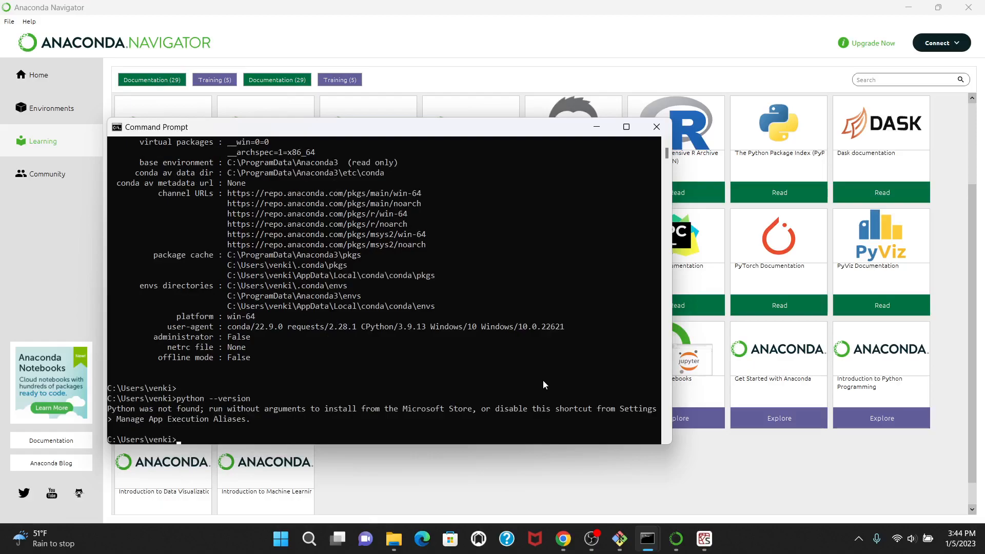
left_click(455, 332)
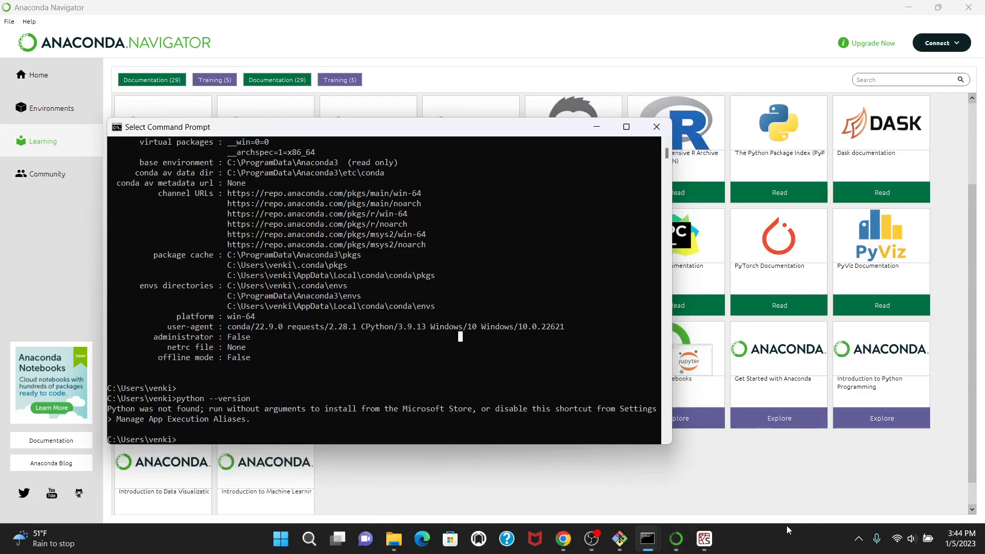
Return to Anaconda Navigator and open a terminal from the base (root) environment
left_click(676, 539)
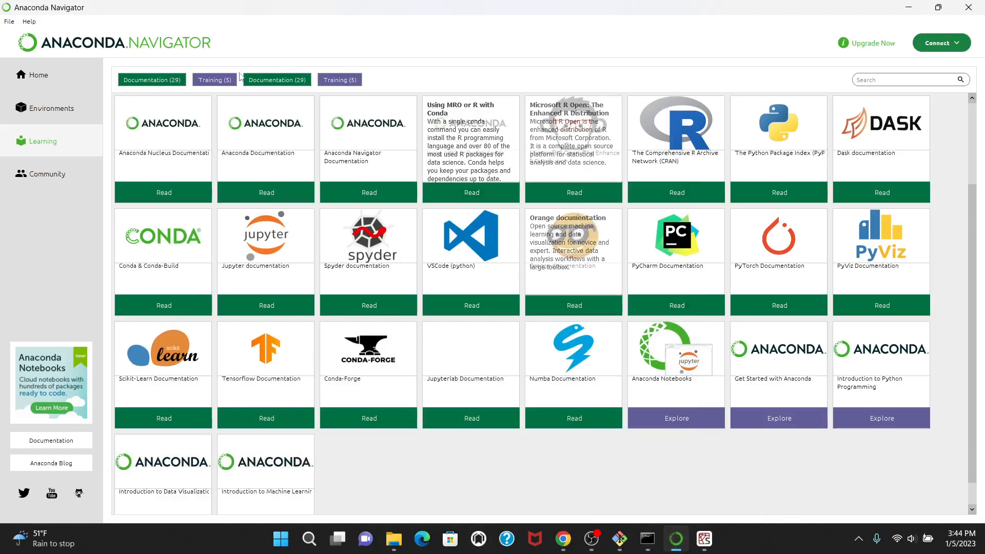
left_click(71, 88)
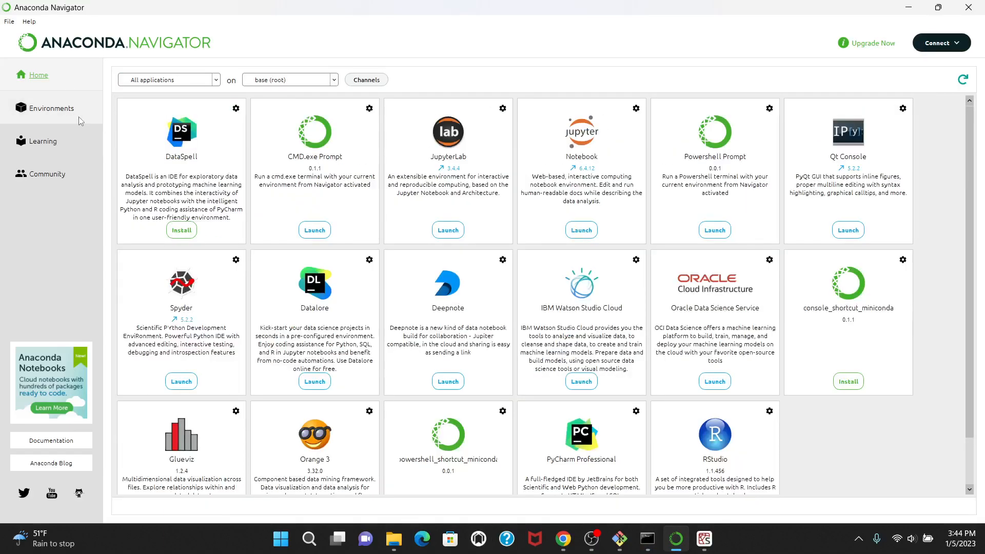
left_click(68, 114)
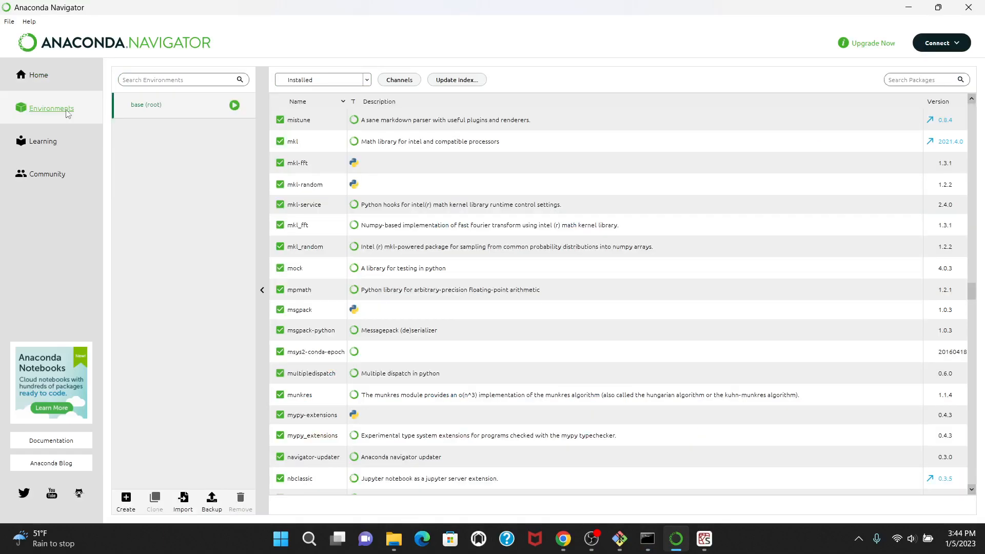
left_click(243, 110)
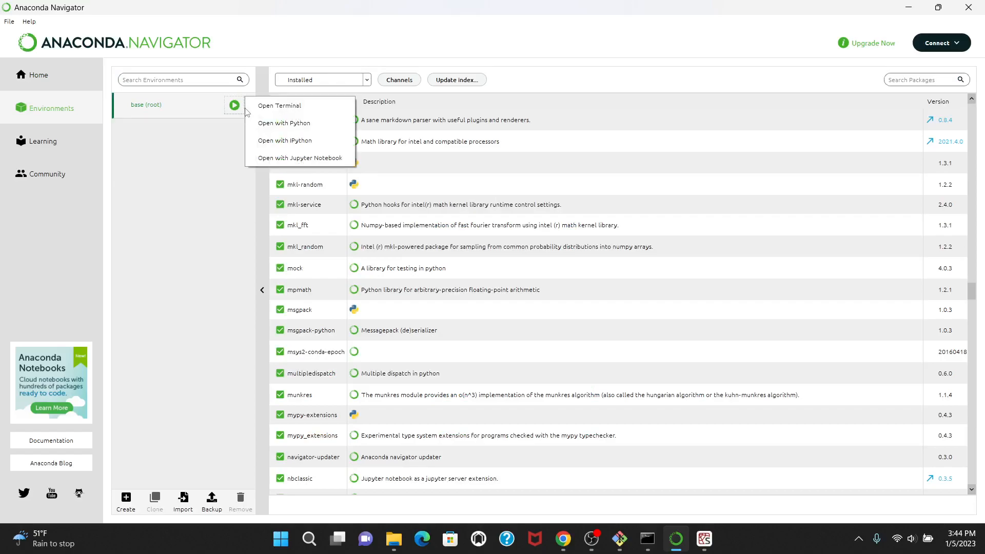
left_click(279, 107)
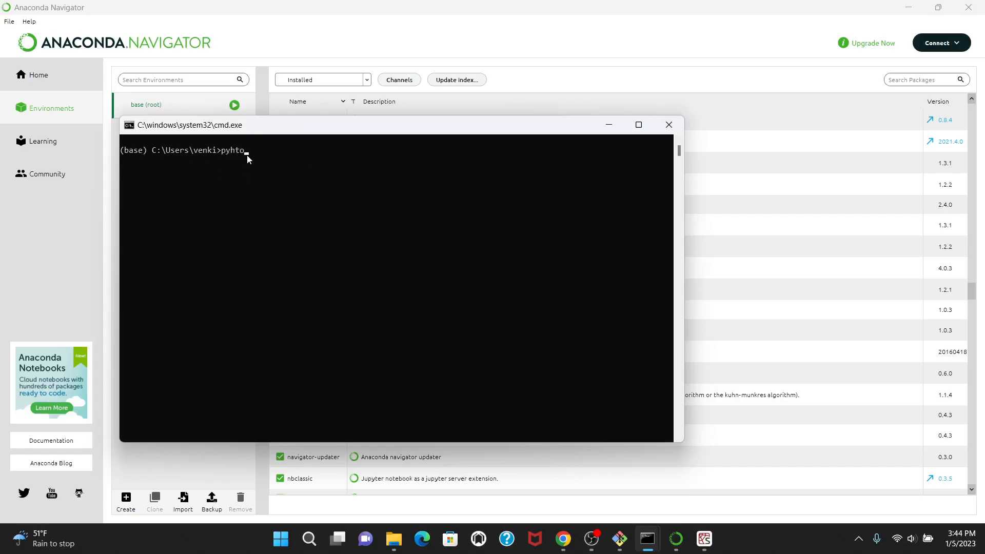
Run python --version in the base environment's terminal and examine the reported version and the environment name in the prompt
type("pyhton --version")
key("Return")
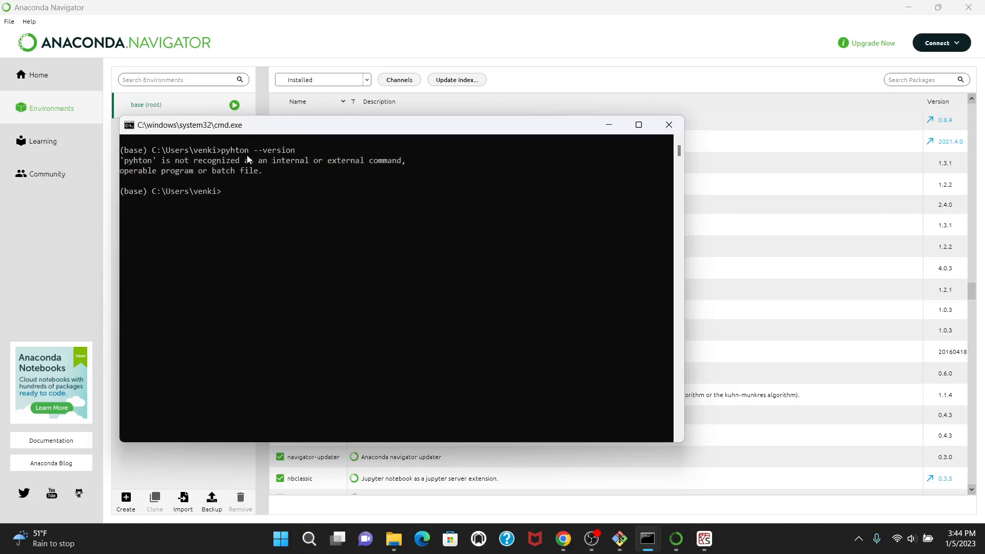
type("python --version")
key("Return")
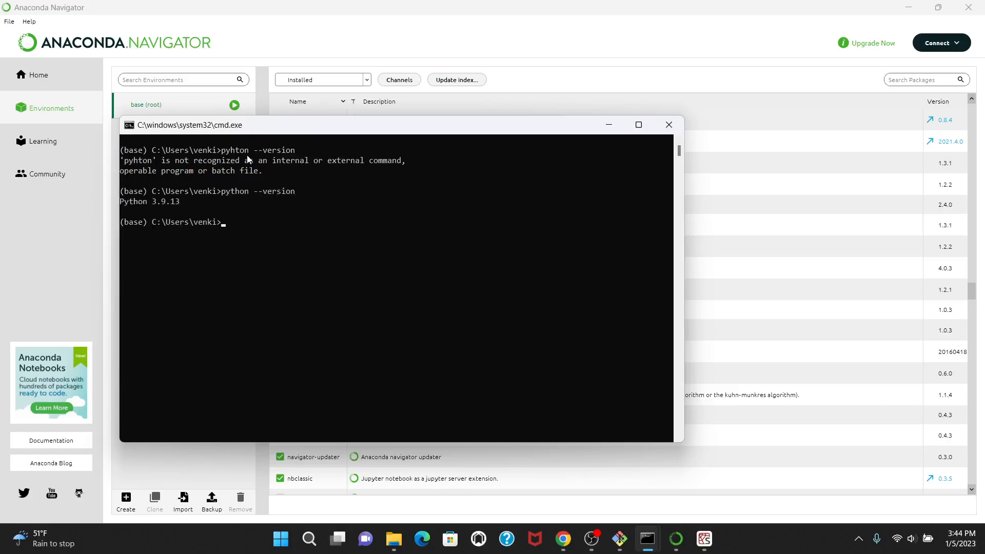
left_click_drag(152, 202, 185, 201)
left_click(284, 212)
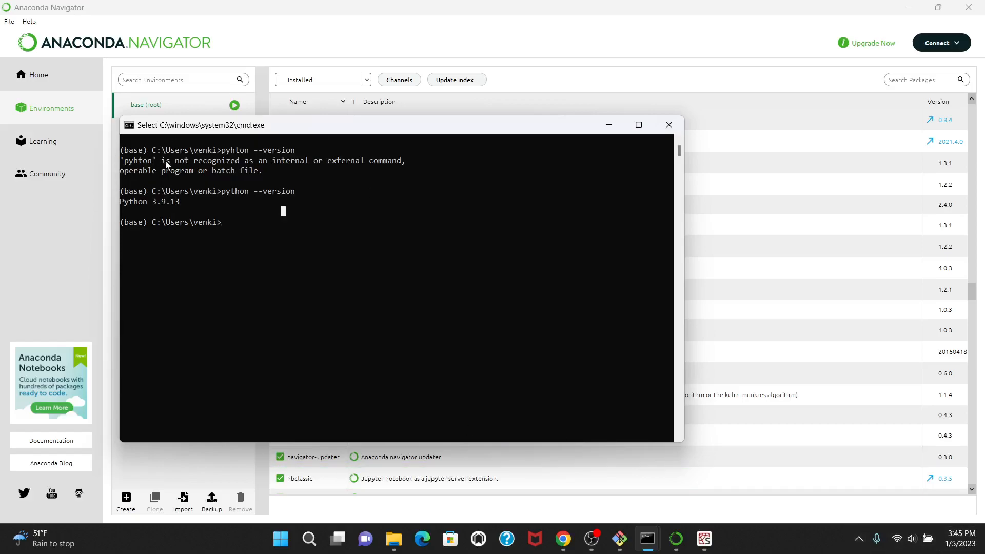
double_click(132, 152)
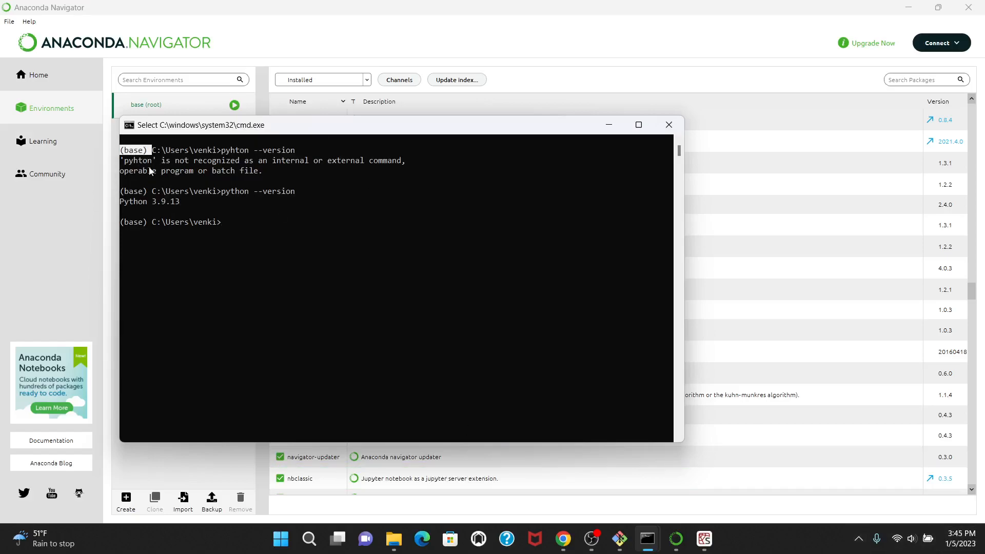